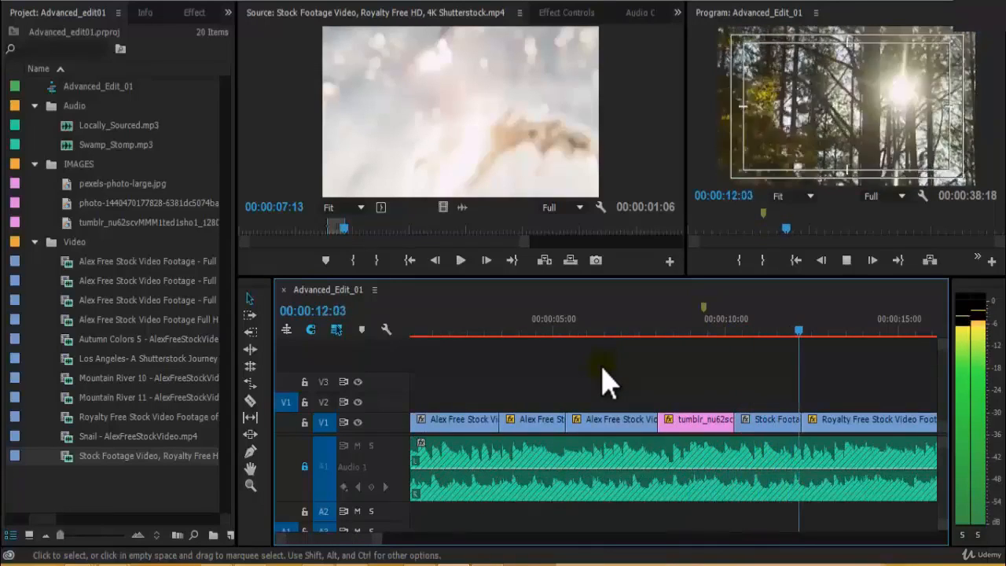
- Play back the sequence through the overlapping stock footage clips on V2 and V3, replaying the part from about 00:00:15:19
{"action": "key", "text": "minus"}
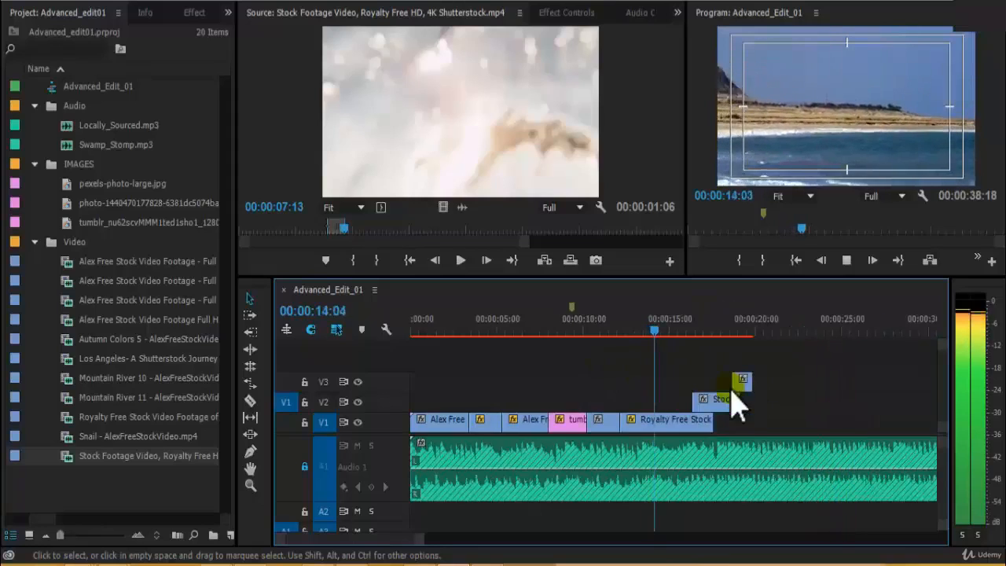
{"action": "key", "text": "="}
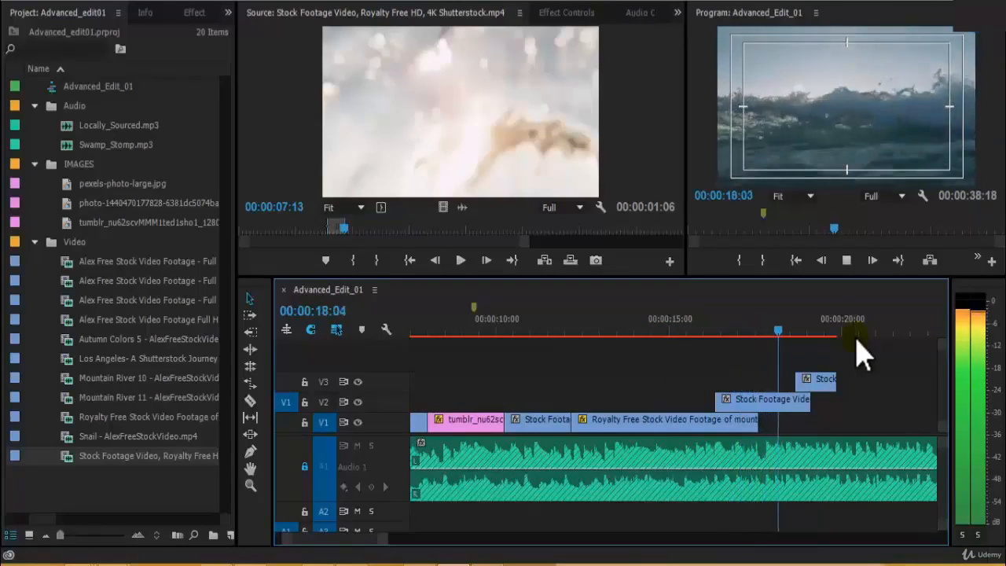
{"action": "left_click_drag", "start_coordinate": [831, 336], "coordinate": [699, 333]}
{"action": "key", "text": "="}
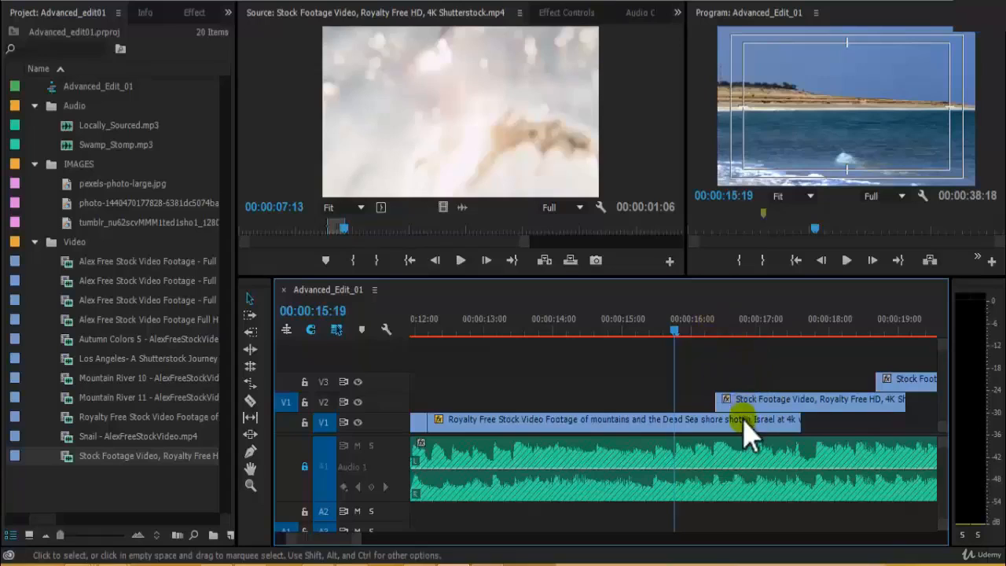
{"action": "key", "text": "space"}
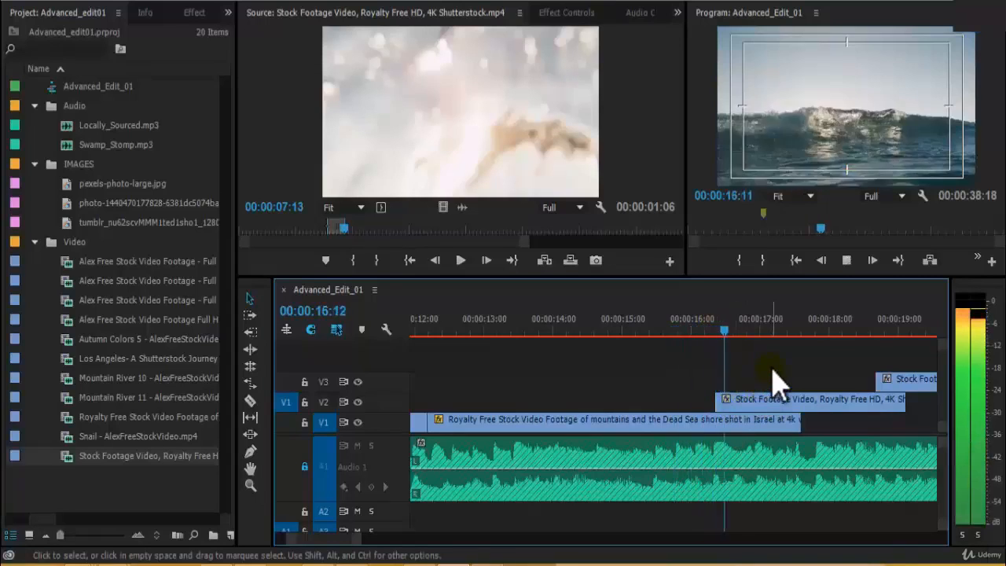
- Replay the wave clip on V2 and park the playhead at 00:00:16:22
{"action": "left_click", "coordinate": [752, 318]}
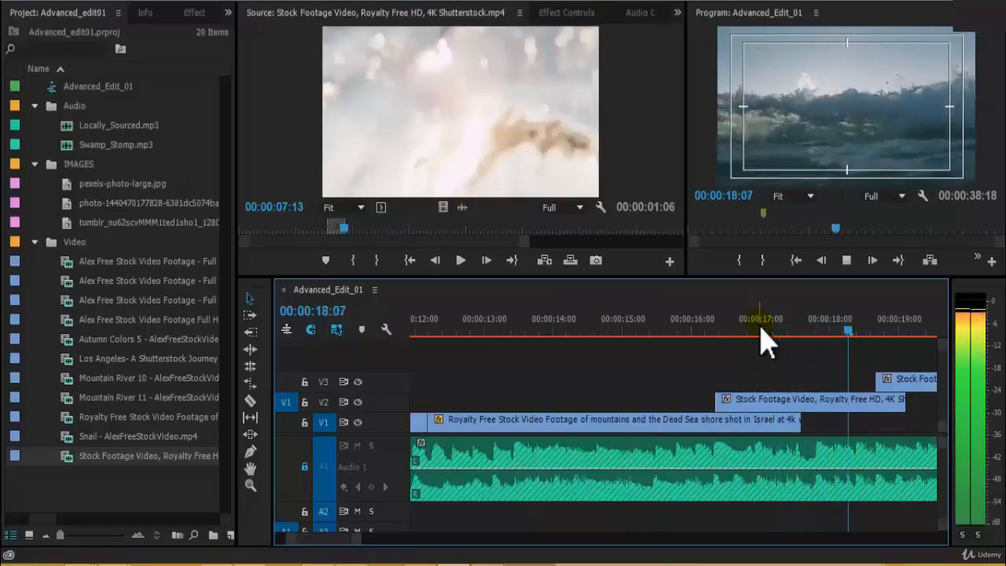
{"action": "key", "text": "space"}
{"action": "left_click_drag", "start_coordinate": [760, 328], "coordinate": [753, 326]}
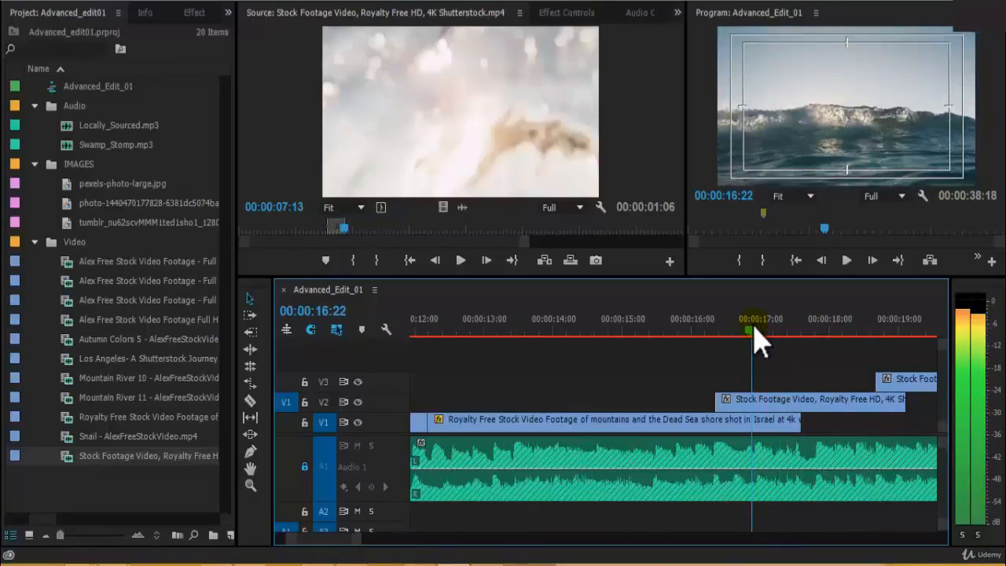
{"action": "key", "text": "m"}
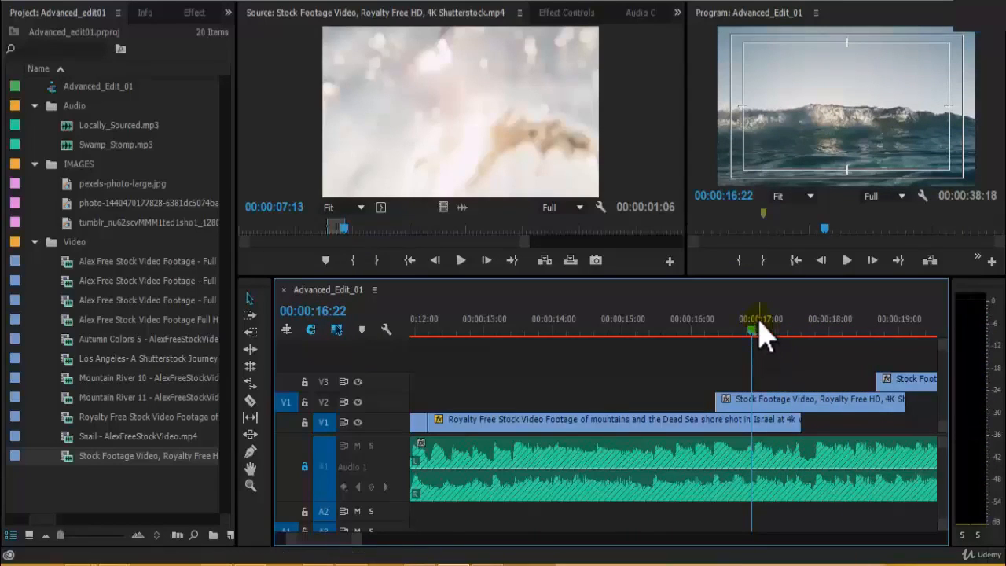
{"action": "key", "text": "ctrl+s"}
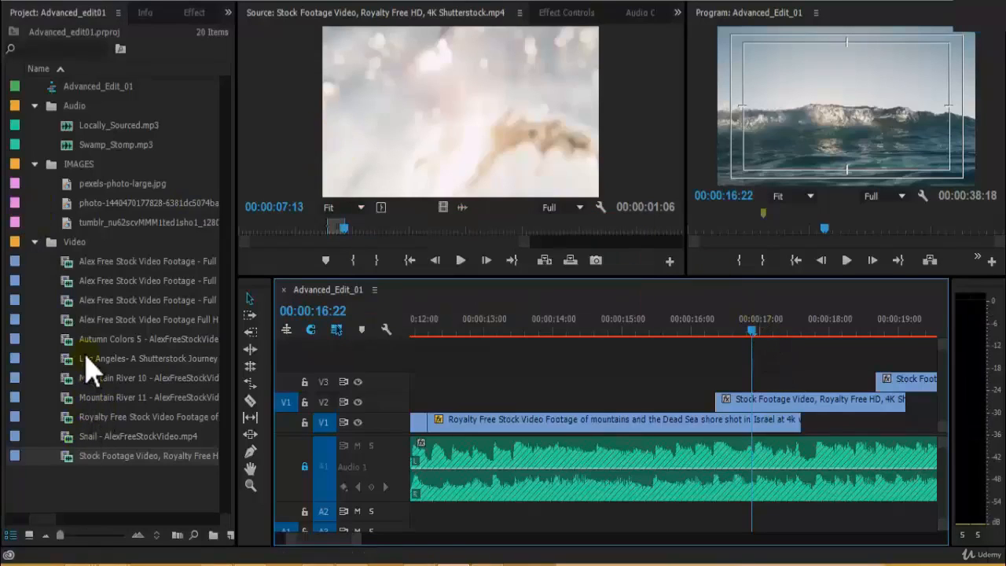
- Open the Los Angeles Shutterstock Journey clip in the Source monitor and locate the surfer shot around 00:00:39:06
{"action": "left_click", "coordinate": [416, 162]}
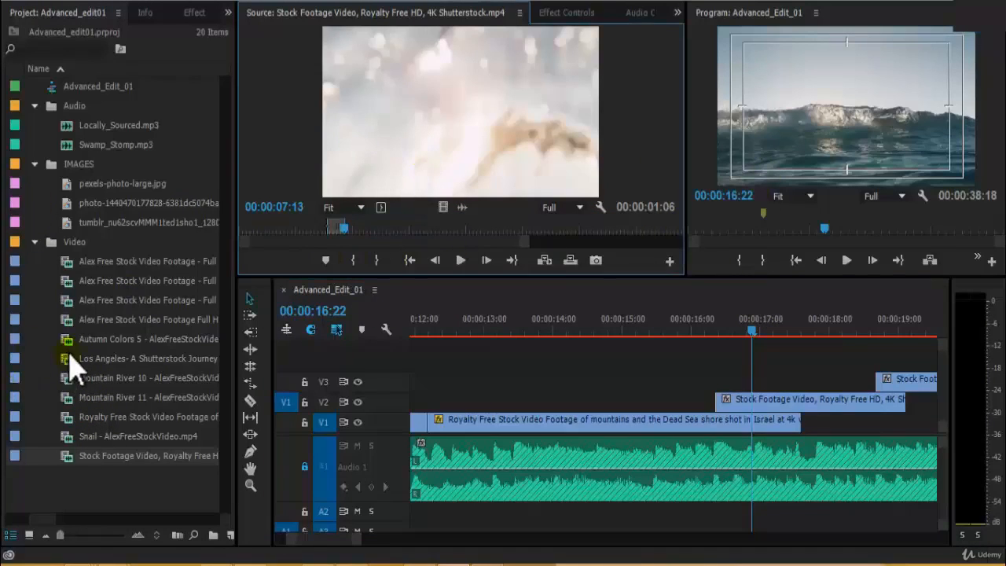
{"action": "double_click", "coordinate": [71, 359]}
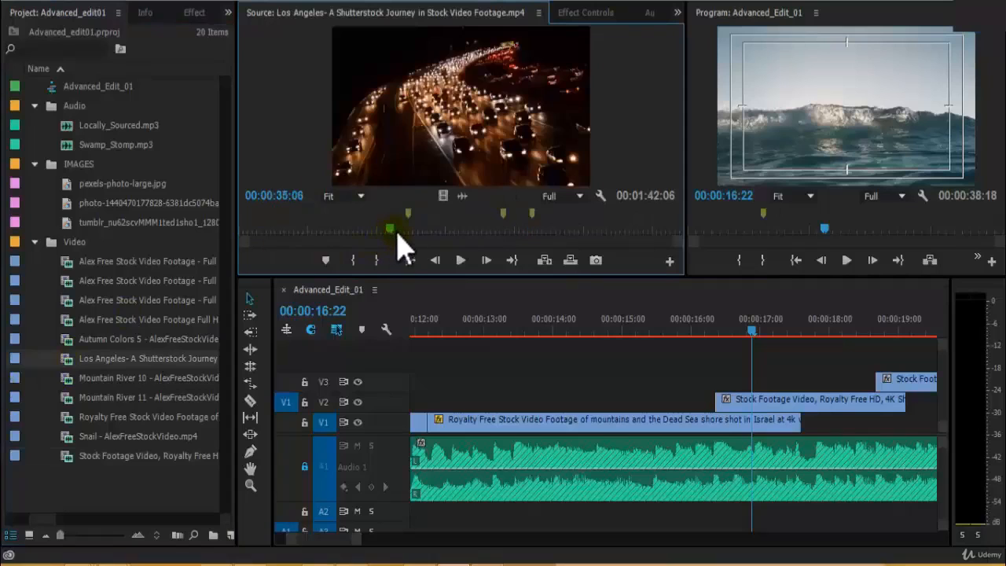
{"action": "left_click", "coordinate": [398, 229]}
{"action": "scroll", "coordinate": [449, 233], "scroll_direction": "up", "scroll_amount": 2}
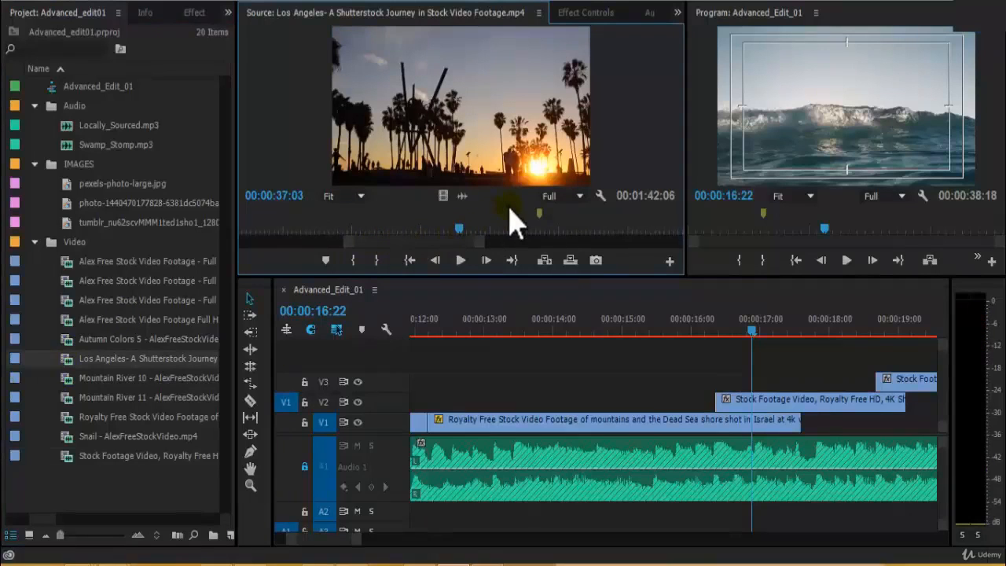
{"action": "key", "text": "space"}
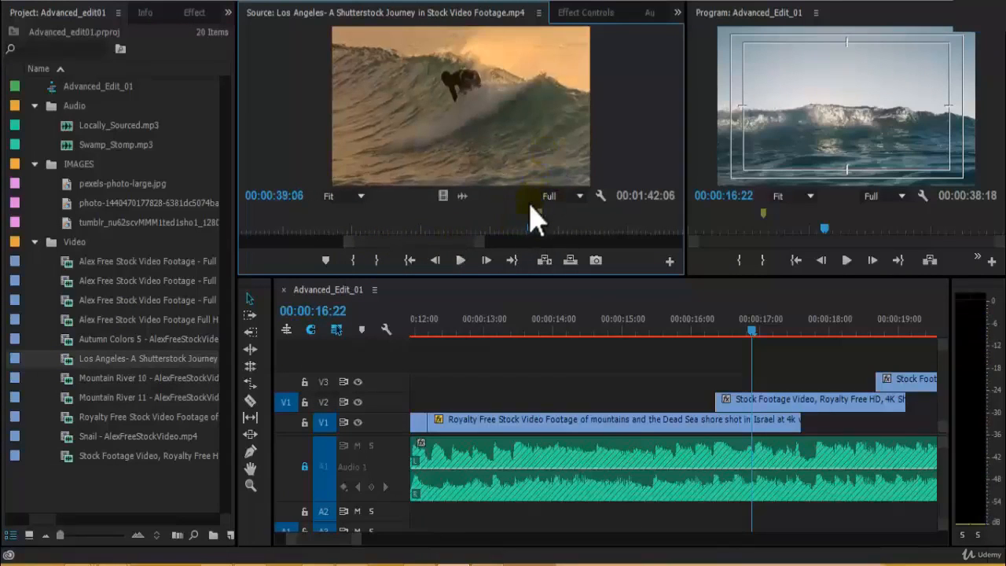
- Mark the surfer shot's In point and its Out point at 00:00:40:01, and place its video only on V3 at 00:00:16:22
{"action": "mouse_move", "coordinate": [531, 231]}
{"action": "left_mouse_down"}
{"action": "mouse_move", "coordinate": [519, 240]}
{"action": "mouse_move", "coordinate": [533, 240]}
{"action": "mouse_move", "coordinate": [519, 230]}
{"action": "left_mouse_up"}
{"action": "key", "text": "i"}
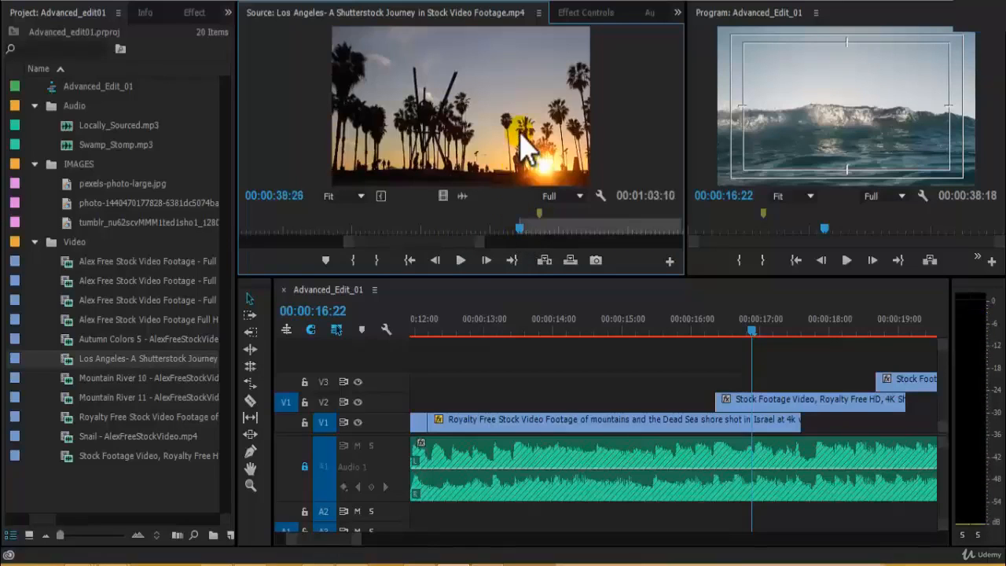
{"action": "key", "text": "i"}
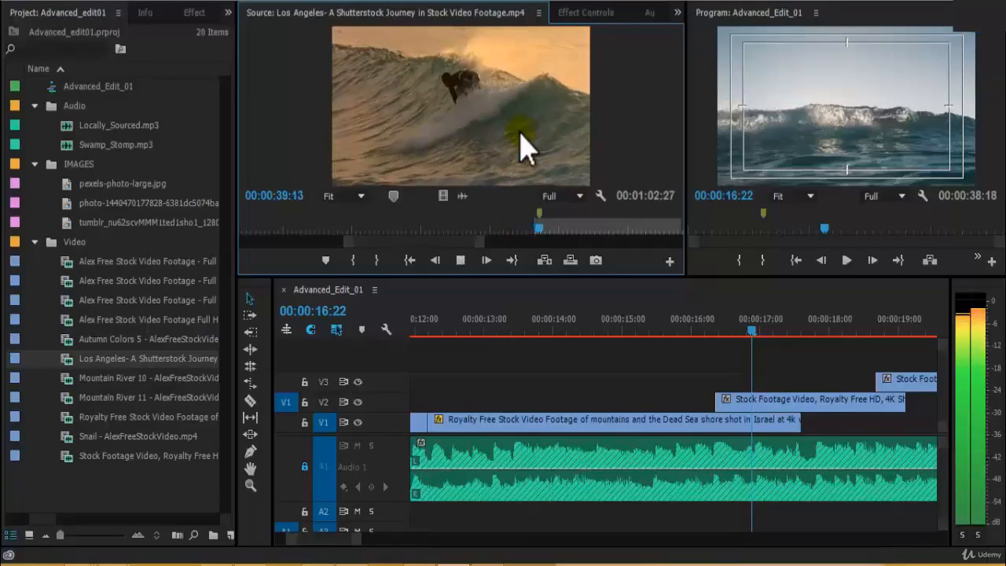
{"action": "key", "text": "space"}
{"action": "key", "text": "o"}
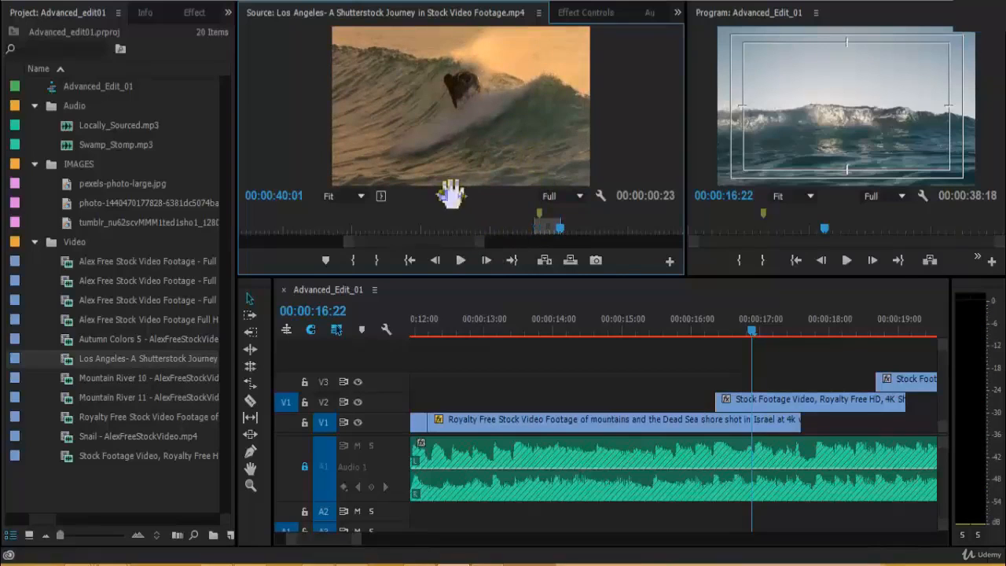
{"action": "left_click_drag", "start_coordinate": [443, 198], "coordinate": [754, 381]}
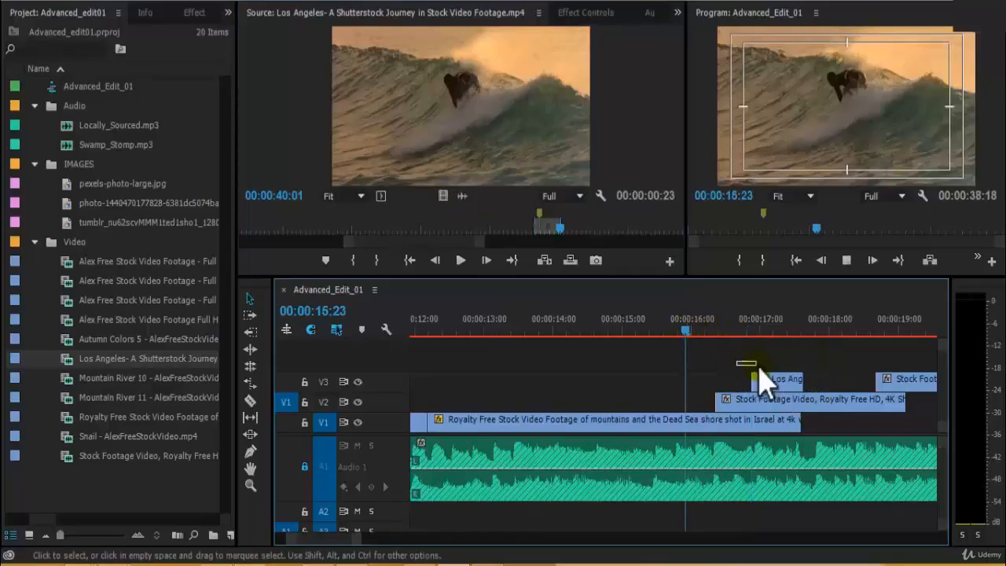
- Play back the sequence around the surfer clip on V3 several times to check its timing against the music
{"action": "key", "text": "space"}
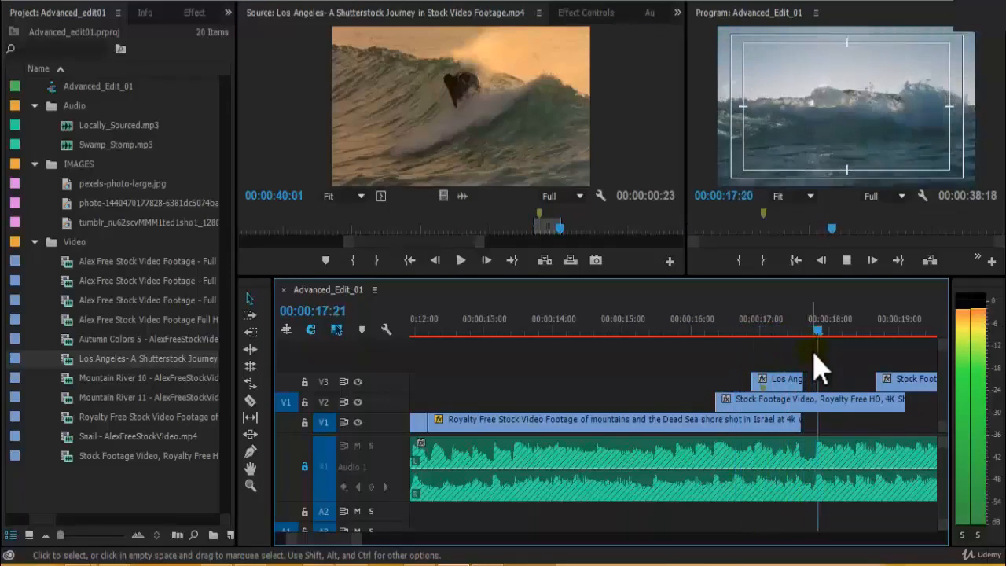
{"action": "key", "text": "space"}
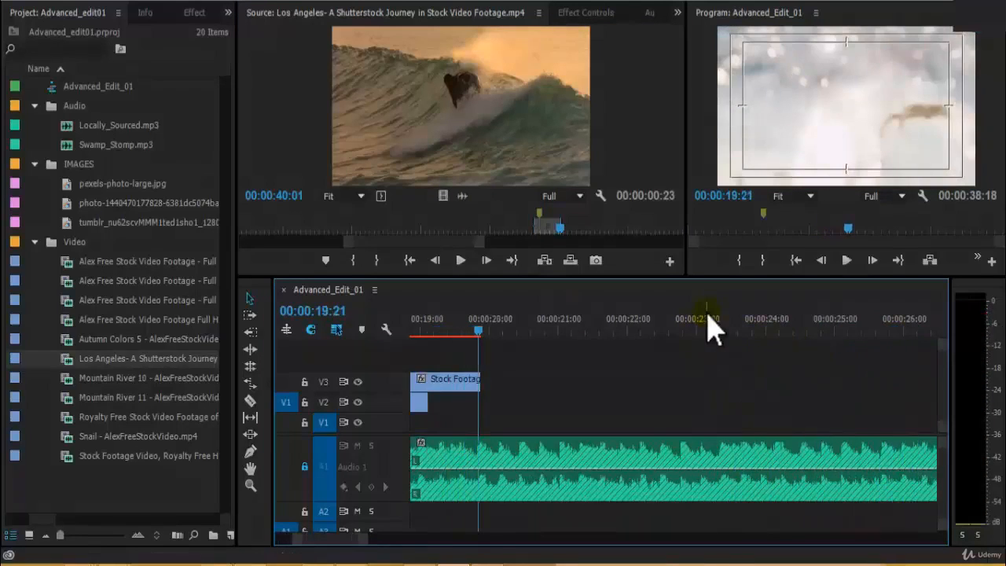
{"action": "key", "text": "minus"}
{"action": "key", "text": "minus"}
{"action": "left_click", "coordinate": [553, 330]}
{"action": "key", "text": "space"}
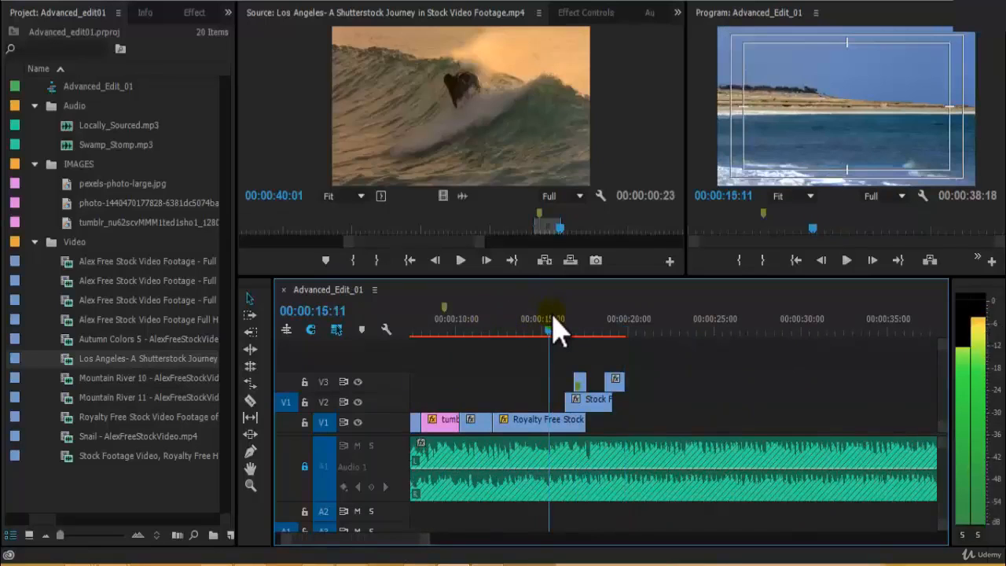
{"action": "key", "text": "equal"}
{"action": "key", "text": "equal"}
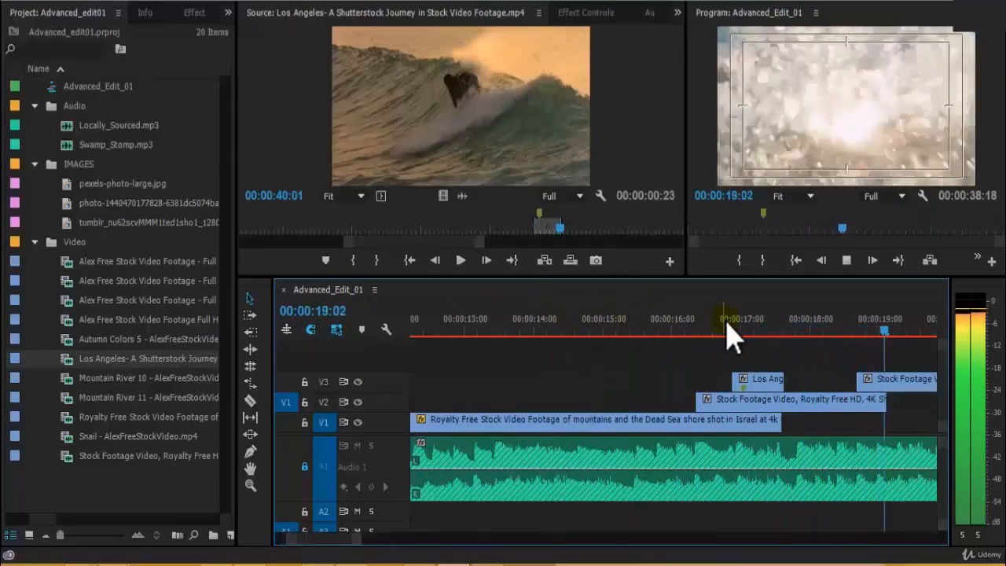
{"action": "left_click", "coordinate": [697, 323]}
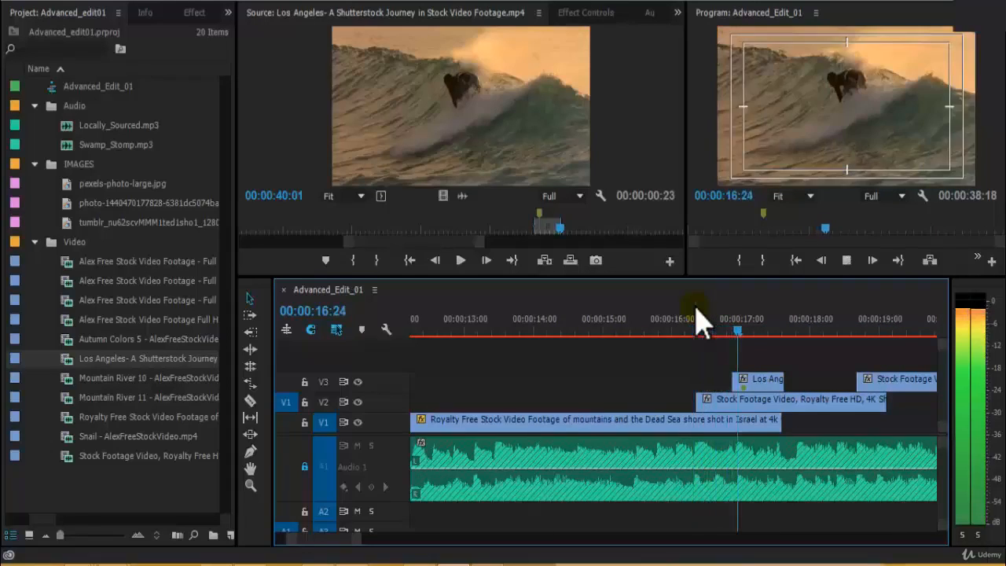
{"action": "left_click", "coordinate": [767, 323]}
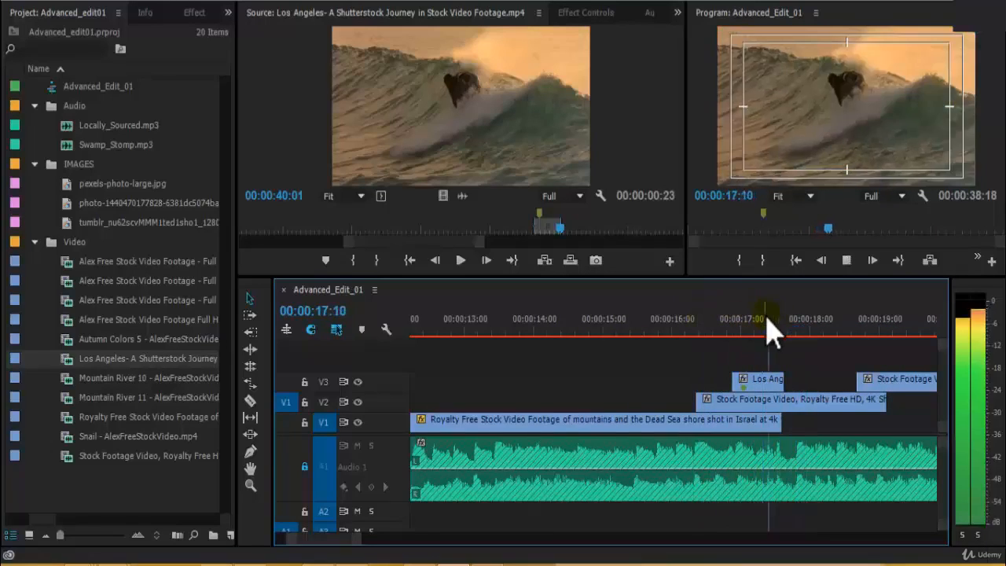
{"action": "left_click_drag", "start_coordinate": [711, 322], "coordinate": [678, 324]}
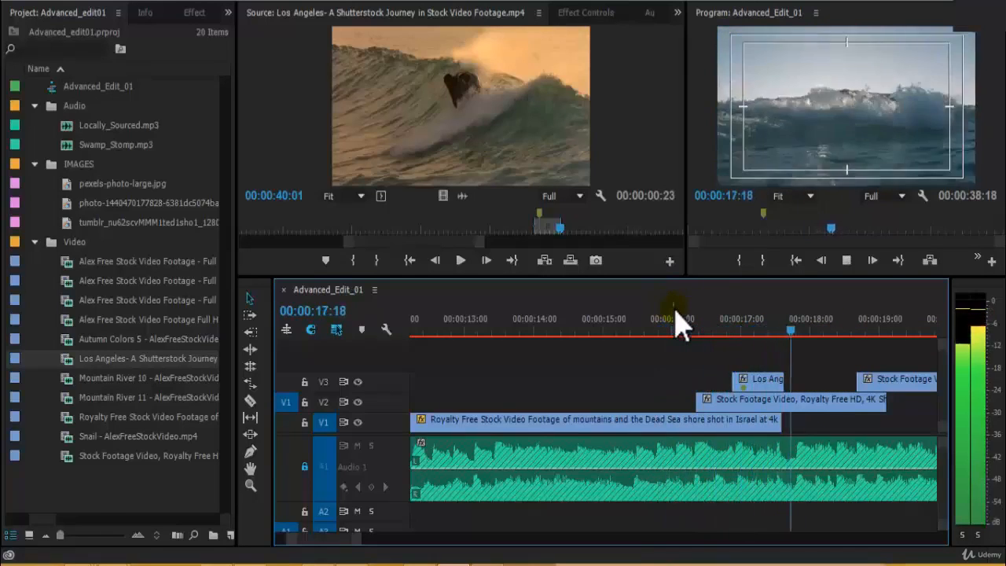
- Replay the sequence from about 00:00:16:07 to examine the cut from the surfer clip back to the wave clip
{"action": "key", "text": "minus"}
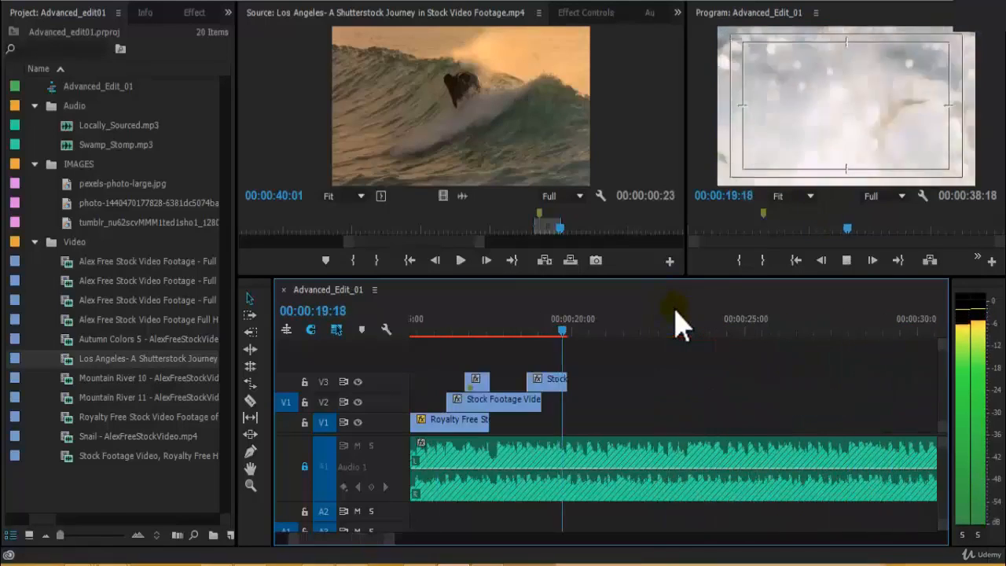
{"action": "left_click", "coordinate": [440, 322]}
{"action": "key", "text": "space"}
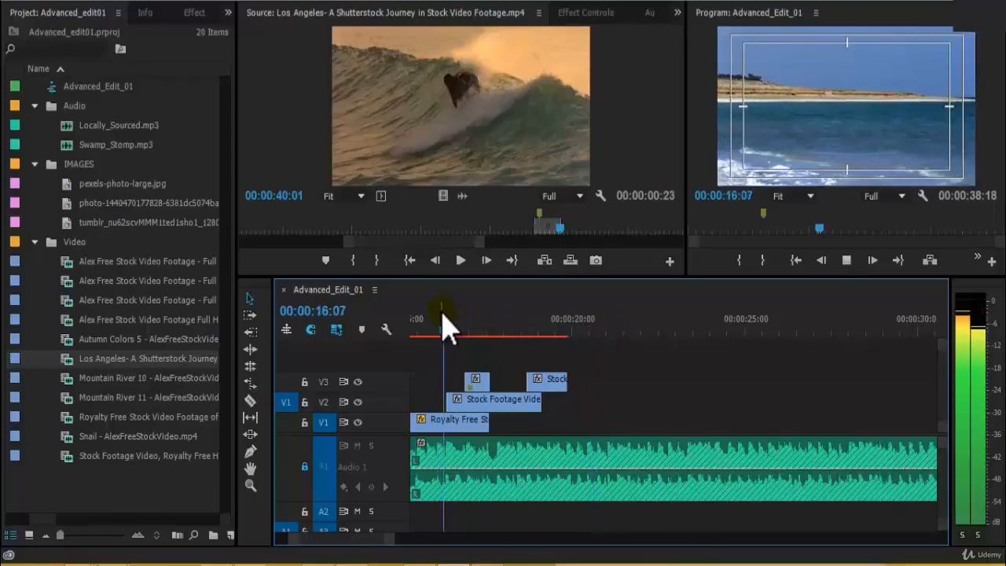
{"action": "key", "text": "equal"}
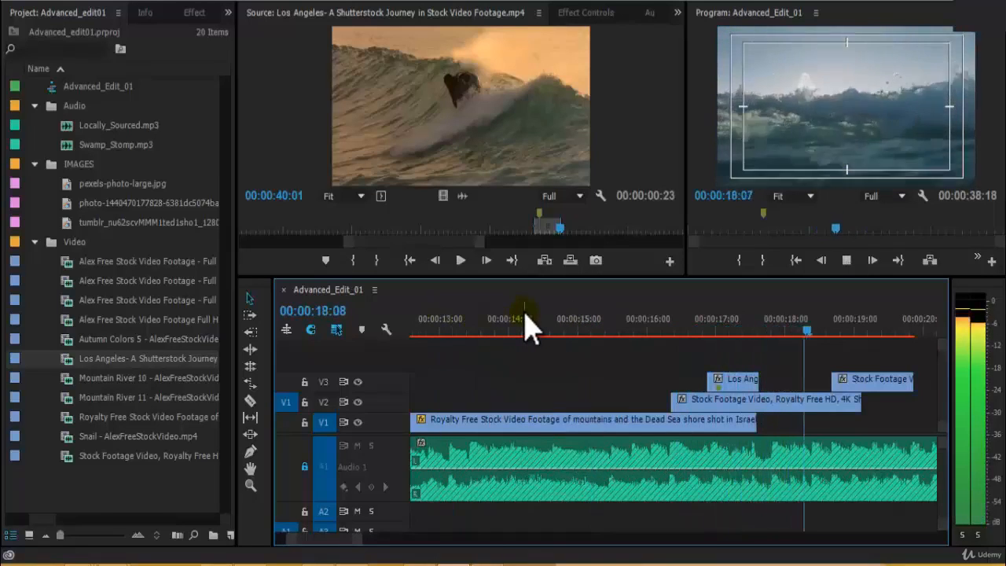
{"action": "left_click", "coordinate": [745, 322]}
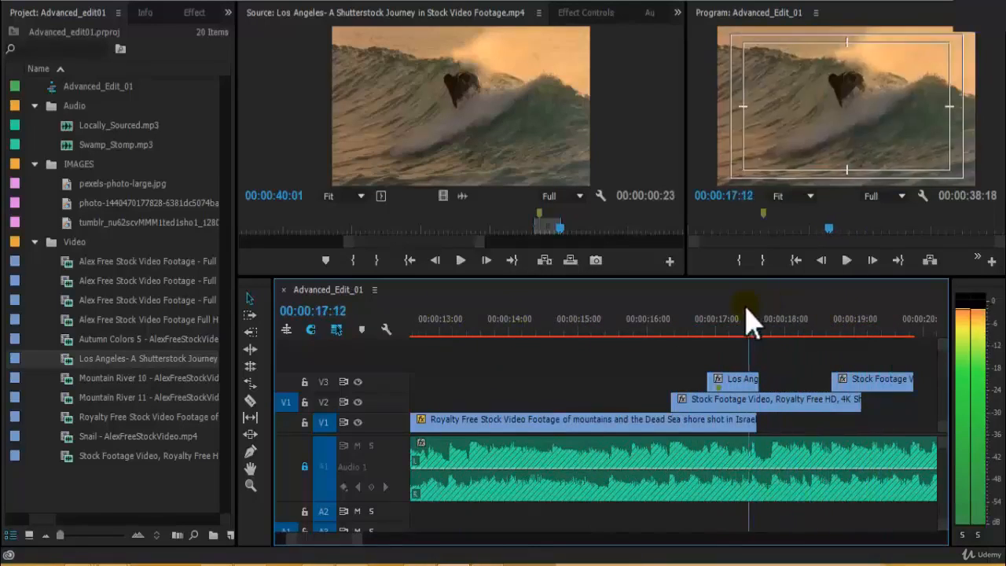
{"action": "key", "text": "space"}
{"action": "key", "text": "equal"}
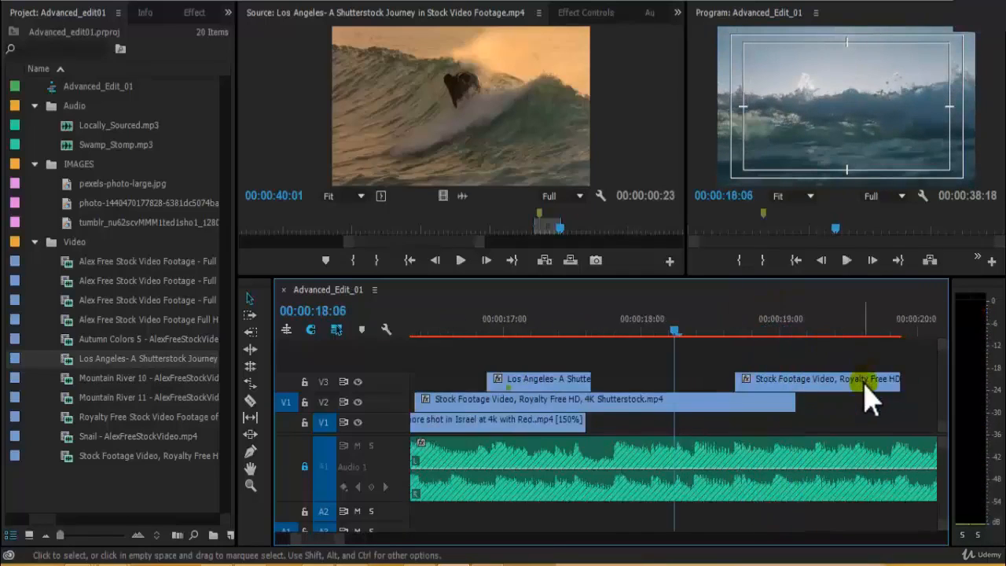
{"action": "key", "text": "minus"}
{"action": "key", "text": "equal"}
{"action": "key", "text": "space"}
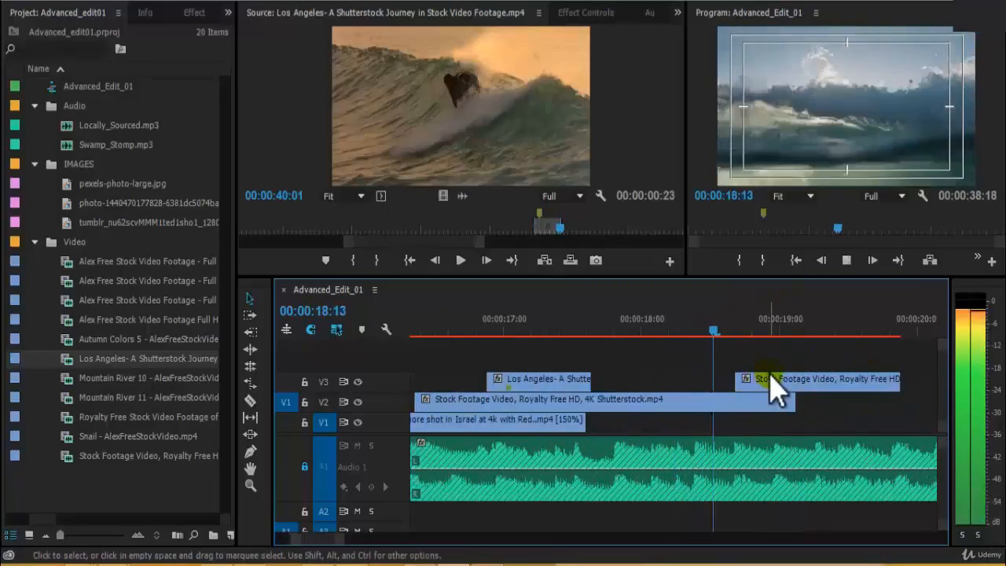
- Save the project and split the wave clip on V2 at 00:00:17:17 with the Razor tool
{"action": "left_click", "coordinate": [542, 330]}
{"action": "left_click_drag", "start_coordinate": [518, 340], "coordinate": [608, 348]}
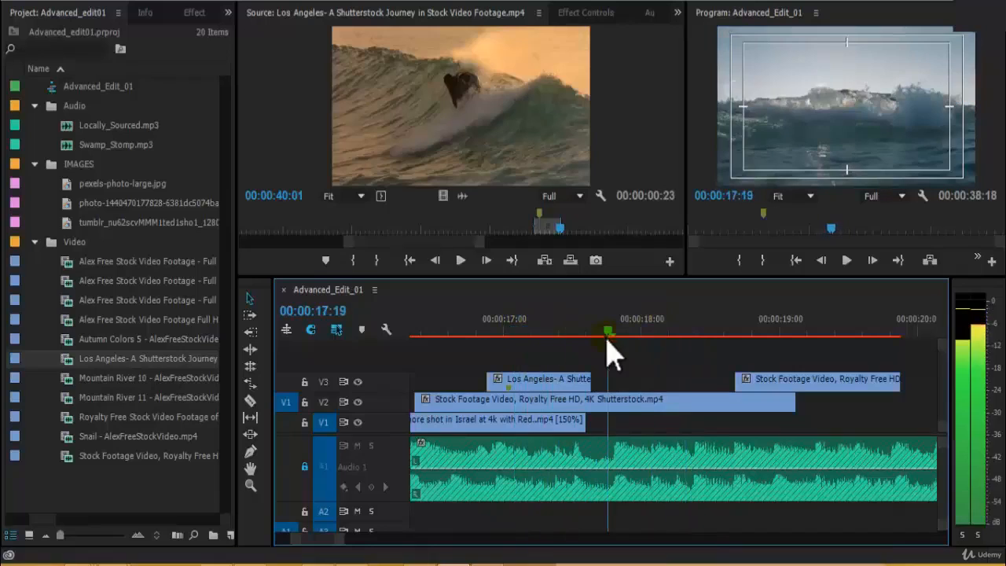
{"action": "key", "text": "minus"}
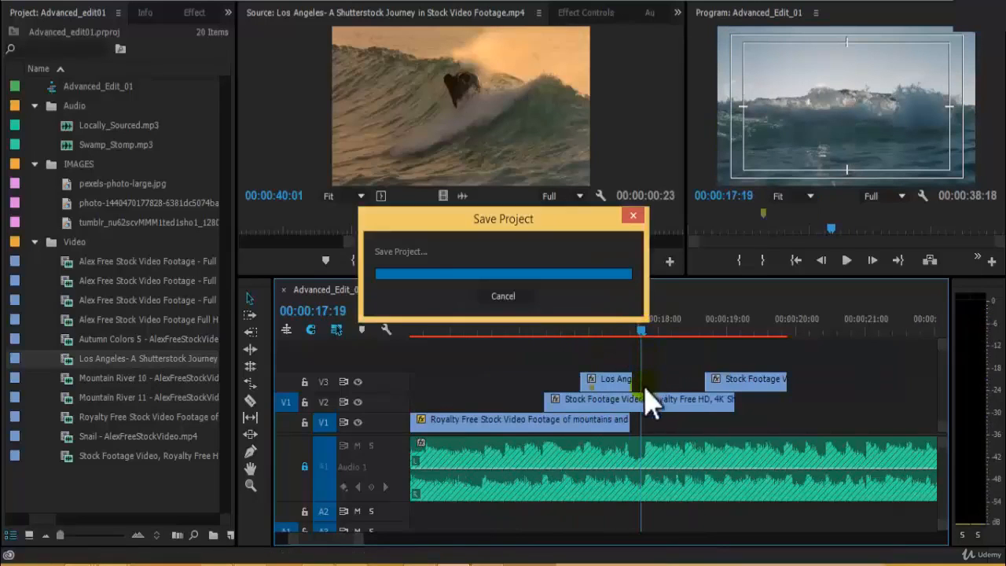
{"action": "left_click", "coordinate": [637, 323]}
{"action": "key", "text": "c"}
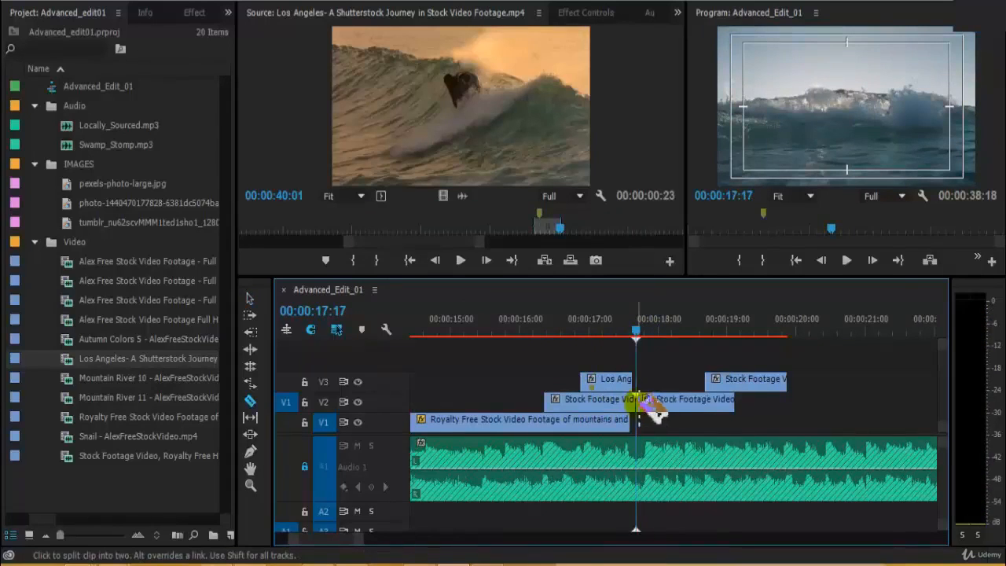
{"action": "left_click", "coordinate": [636, 401]}
- Play and scrub the second half of the split wave clip, returning the playhead to 00:00:17:18
{"action": "key", "text": "space"}
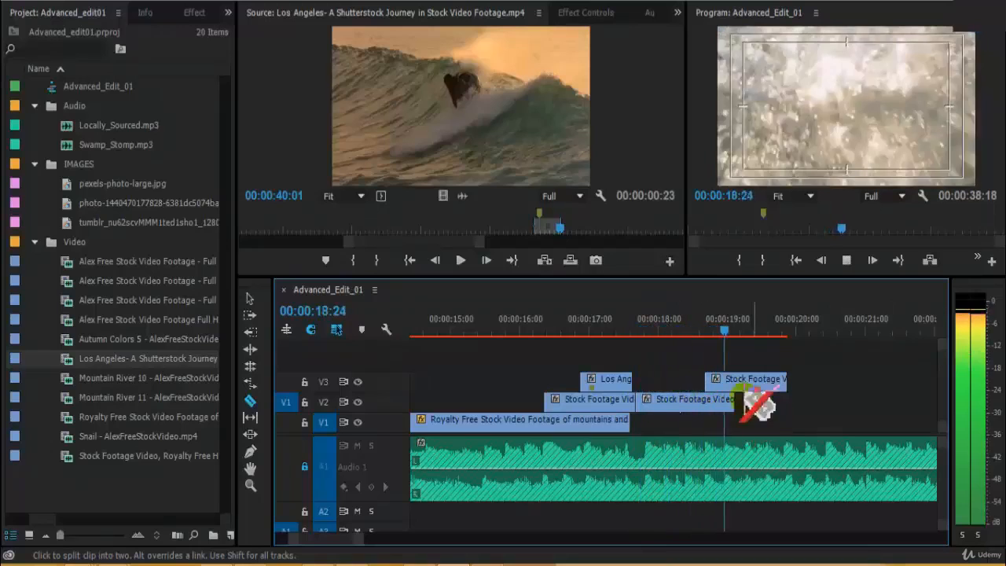
{"action": "mouse_move", "coordinate": [692, 320]}
{"action": "left_mouse_down"}
{"action": "mouse_move", "coordinate": [680, 321]}
{"action": "mouse_move", "coordinate": [723, 320]}
{"action": "mouse_move", "coordinate": [685, 318]}
{"action": "mouse_move", "coordinate": [696, 320]}
{"action": "left_mouse_up"}
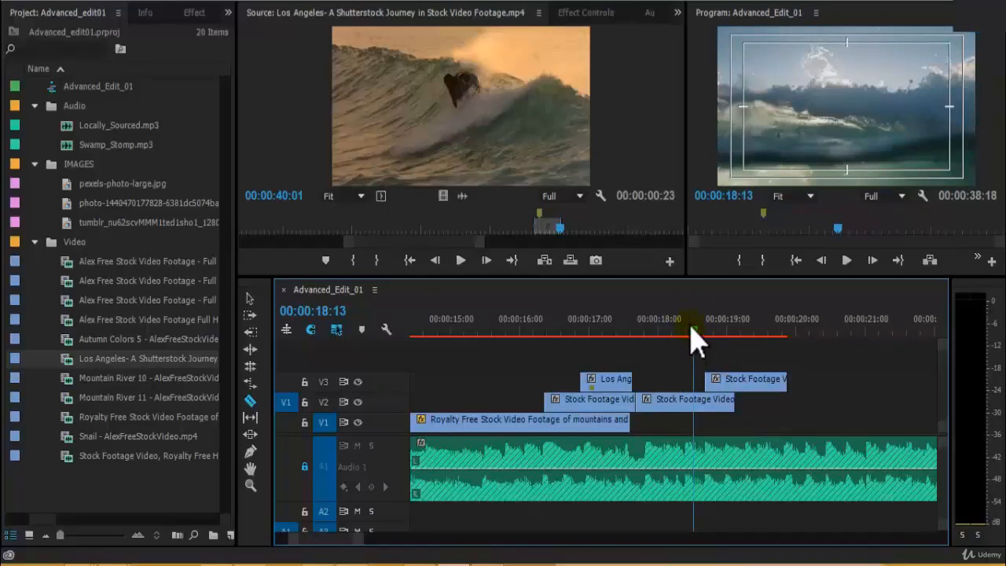
{"action": "left_click_drag", "start_coordinate": [692, 326], "coordinate": [640, 328]}
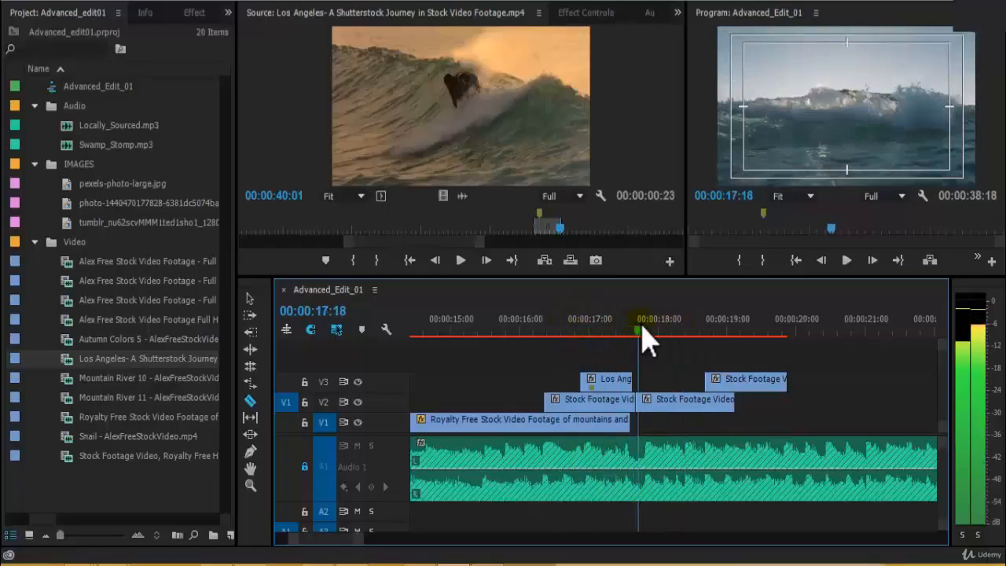
- Split the second wave clip on V2 at 00:00:18:03, delete its first part and move the remainder up against the first wave clip
{"action": "key", "text": "space"}
{"action": "key", "text": "space"}
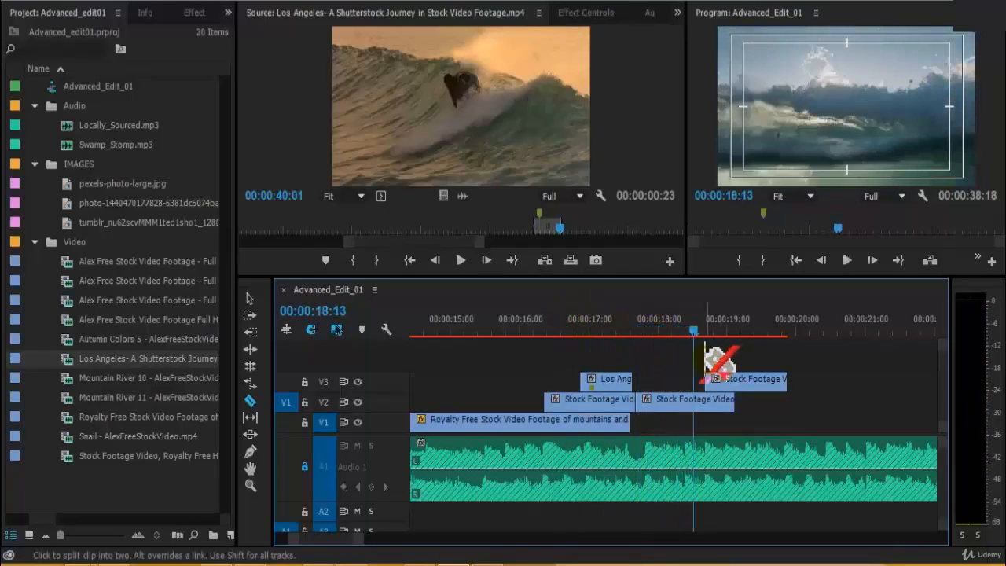
{"action": "left_click", "coordinate": [670, 325]}
{"action": "left_click", "coordinate": [666, 399]}
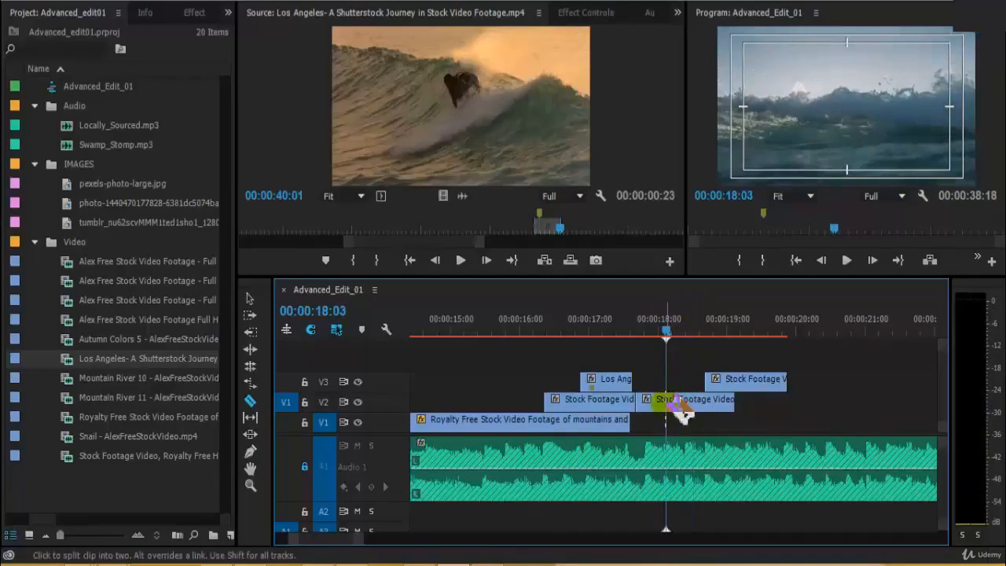
{"action": "key", "text": "v"}
{"action": "left_click", "coordinate": [648, 402]}
{"action": "mouse_move", "coordinate": [649, 417]}
{"action": "left_mouse_down"}
{"action": "mouse_move", "coordinate": [691, 415]}
{"action": "mouse_move", "coordinate": [665, 406]}
{"action": "left_mouse_up"}
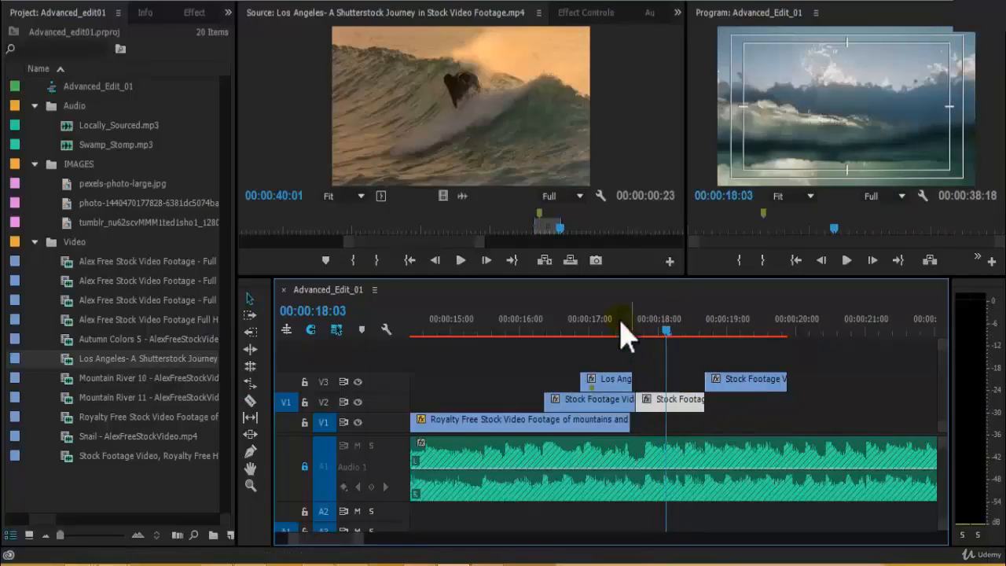
- Trim the first wave clip's end on V2 to about 00:00:17:07 and start the second wave clip where the surfer clip ends
{"action": "left_click", "coordinate": [600, 320]}
{"action": "key", "text": "="}
{"action": "key", "text": "="}
{"action": "key", "text": "="}
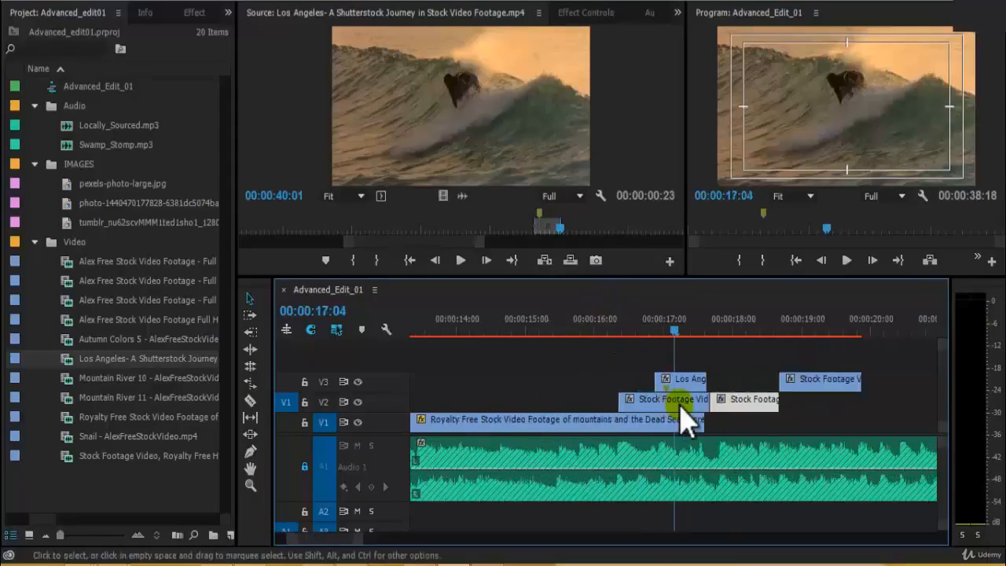
{"action": "left_click_drag", "start_coordinate": [814, 403], "coordinate": [705, 404]}
{"action": "key", "text": "minus"}
{"action": "left_click_drag", "start_coordinate": [791, 411], "coordinate": [836, 415]}
{"action": "key", "text": "equal"}
{"action": "key", "text": "minus"}
- Play the sequence from the surfer clip through the stock footage clip on V3 to check the cuts against the music
{"action": "key", "text": "space"}
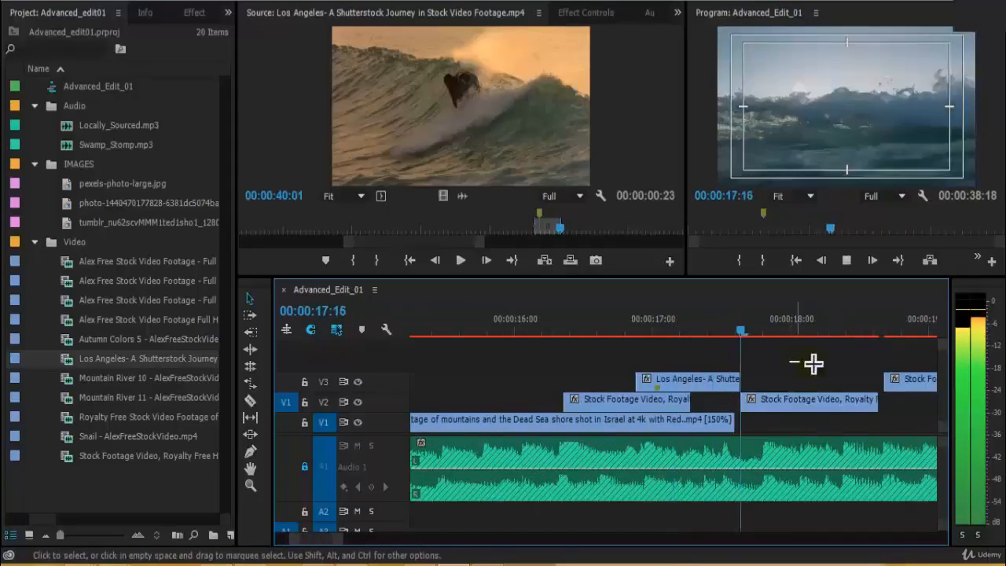
{"action": "key", "text": "equal"}
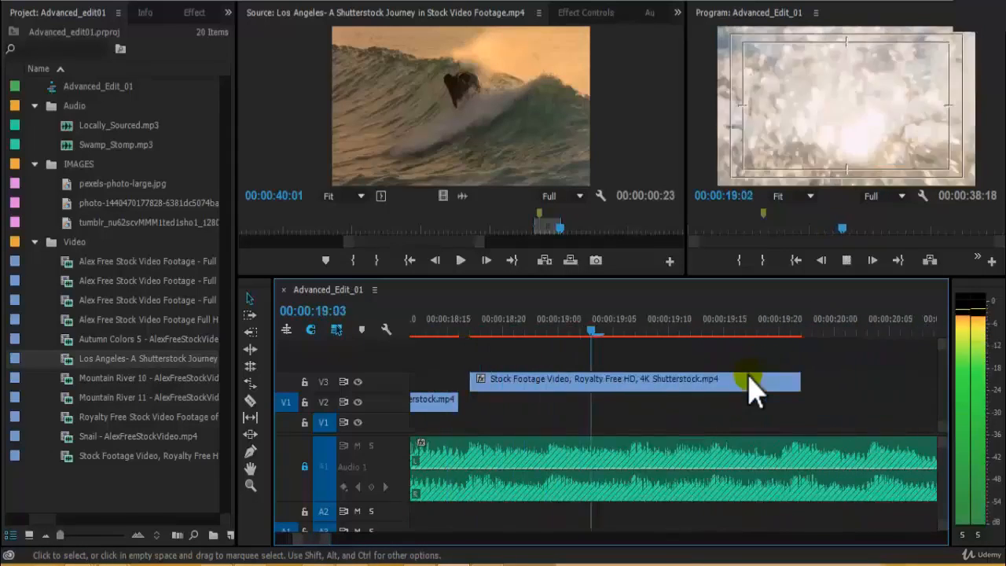
{"action": "key", "text": "space"}
{"action": "left_click_drag", "start_coordinate": [462, 320], "coordinate": [427, 318]}
{"action": "key", "text": "space"}
{"action": "key", "text": "minus"}
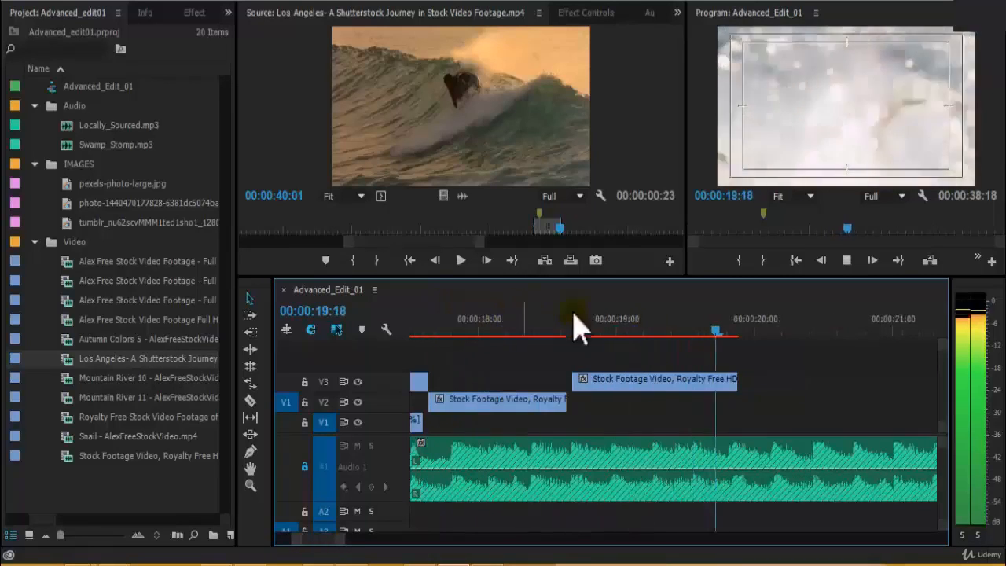
{"action": "key", "text": "space"}
- Extend the end of the second wave clip on V2 to about 00:00:19:07 beneath the V3 stock clip and save the project
{"action": "left_click_drag", "start_coordinate": [579, 399], "coordinate": [616, 393]}
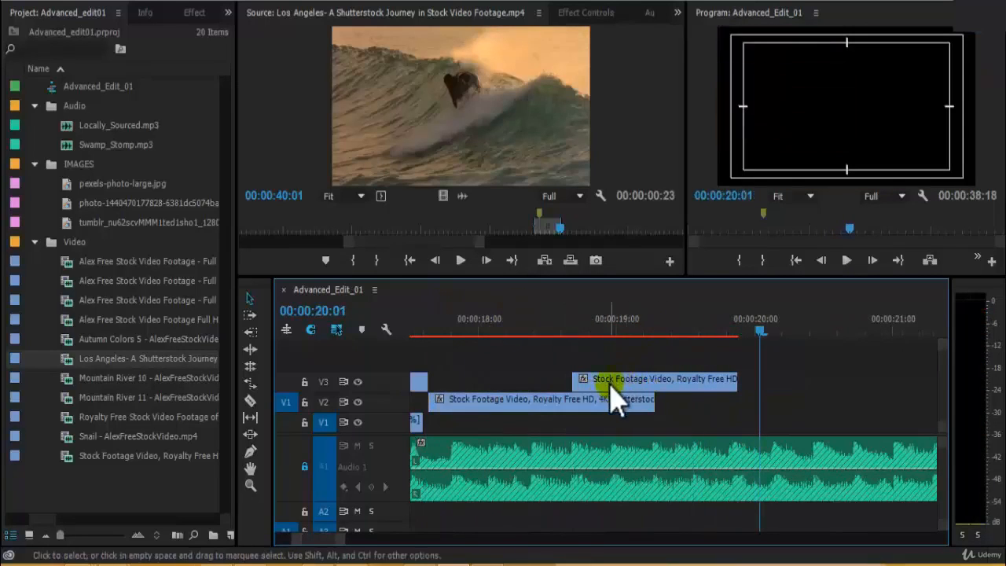
{"action": "right_click", "coordinate": [612, 382]}
{"action": "left_click", "coordinate": [567, 365]}
{"action": "key", "text": "ctrl+s"}
- Place the playhead at 00:00:18:21 and disable the stock footage clip on V3
{"action": "left_click", "coordinate": [705, 383]}
{"action": "left_click", "coordinate": [595, 328]}
{"action": "left_click", "coordinate": [629, 402]}
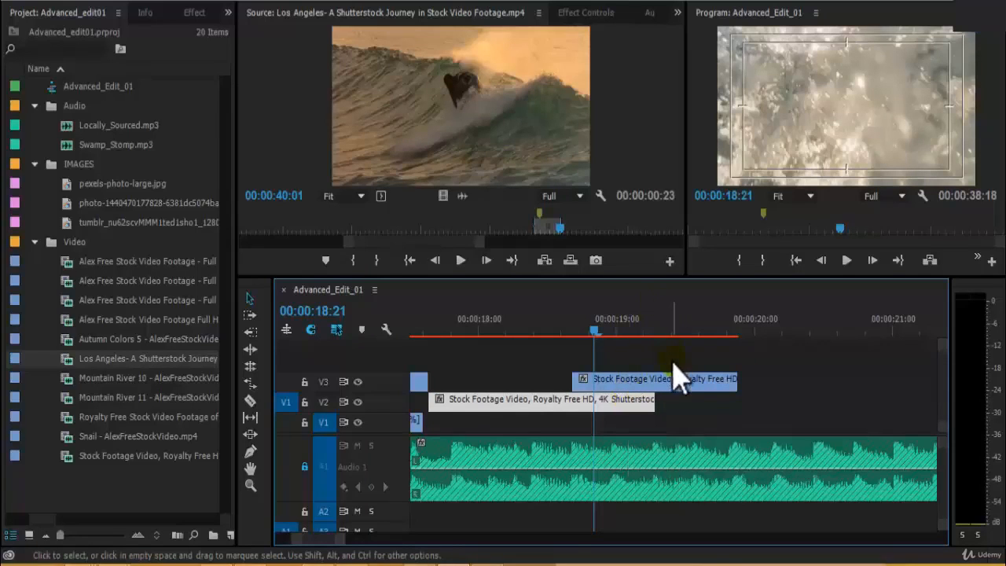
{"action": "left_click", "coordinate": [664, 385]}
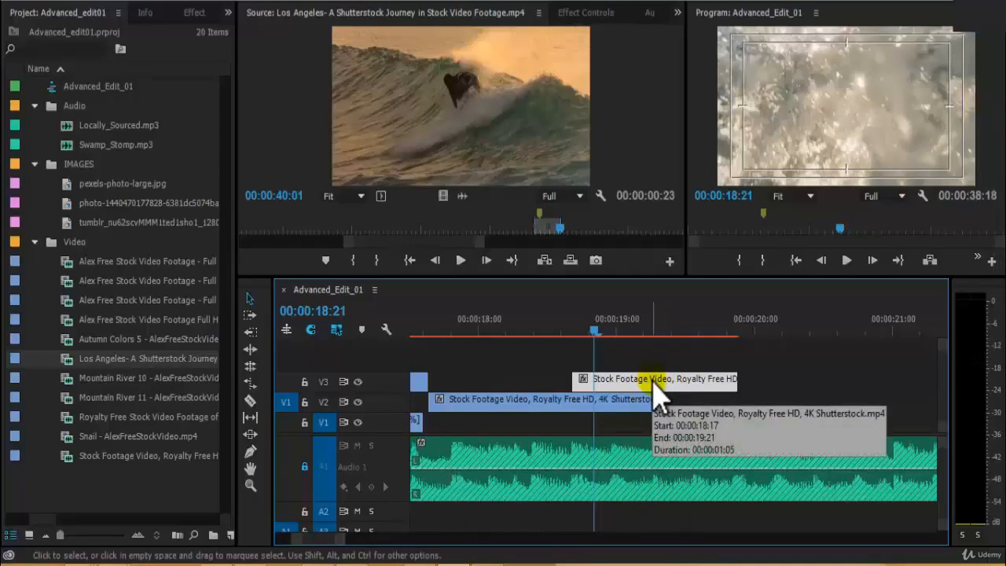
{"action": "left_click", "coordinate": [638, 397]}
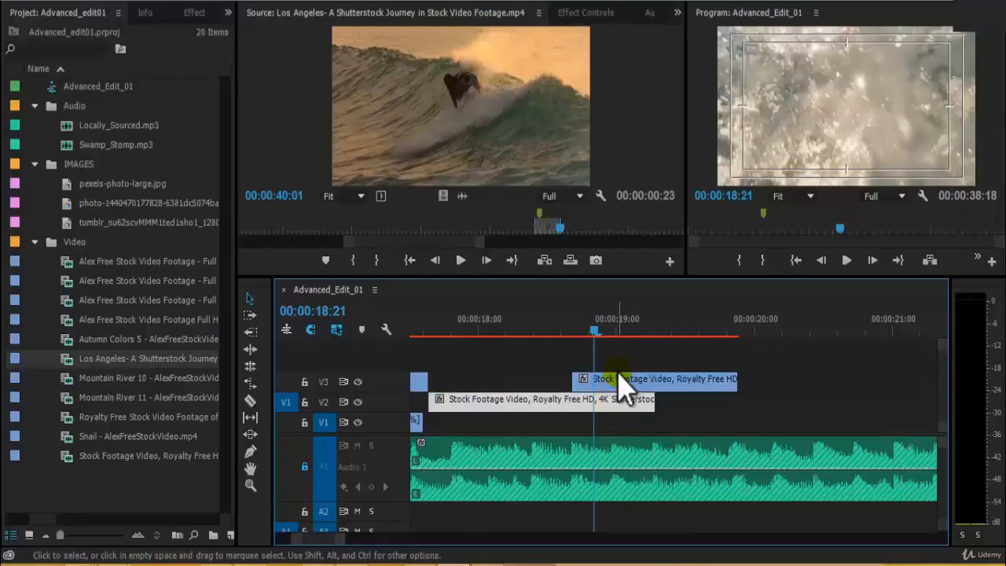
{"action": "left_click", "coordinate": [621, 380]}
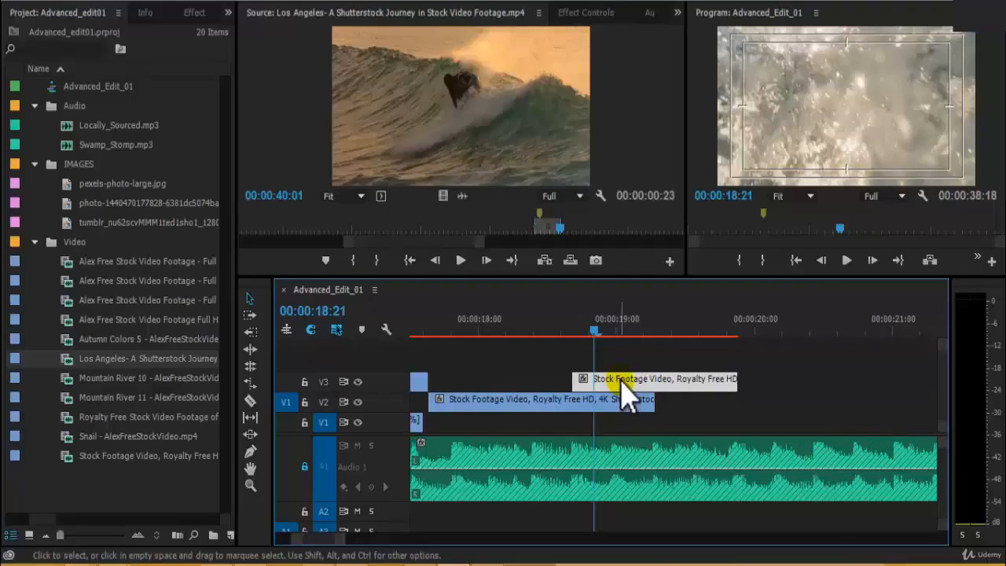
{"action": "right_click", "coordinate": [621, 378]}
{"action": "left_click", "coordinate": [667, 198]}
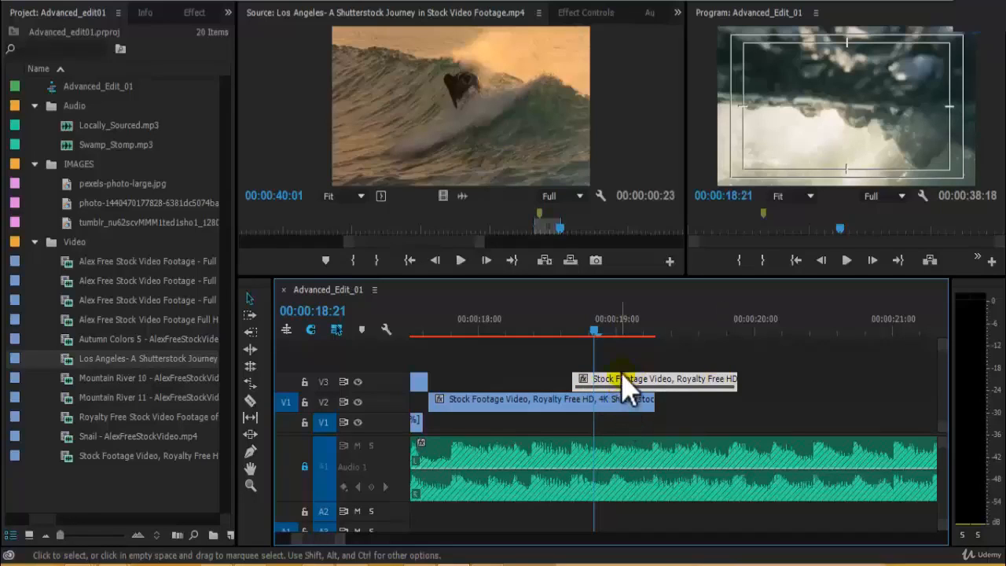
- Toggle the V3 stock footage clip between enabled and disabled to compare it with the V2 clip, leaving it disabled
{"action": "key", "text": "shift+e"}
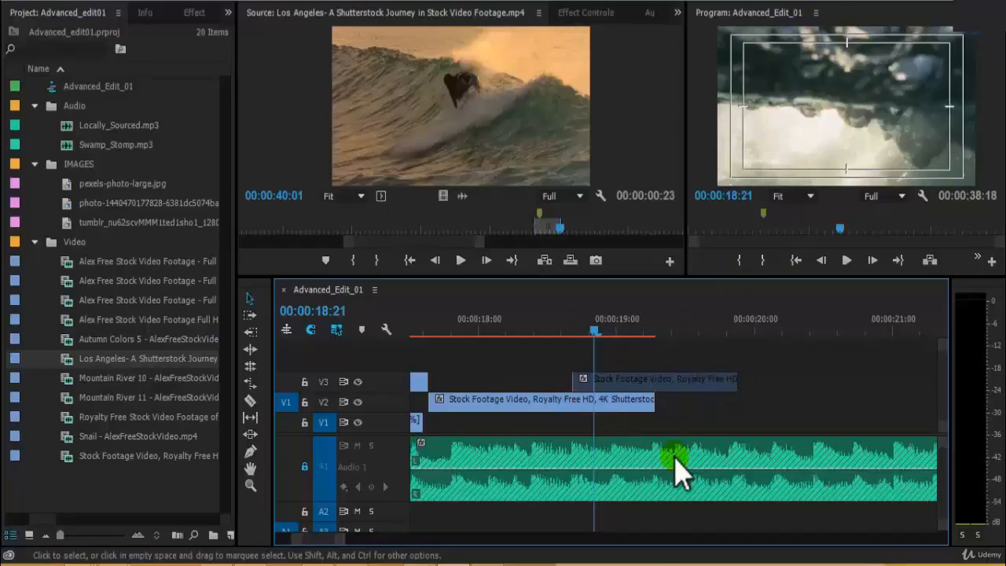
{"action": "right_click", "coordinate": [711, 385]}
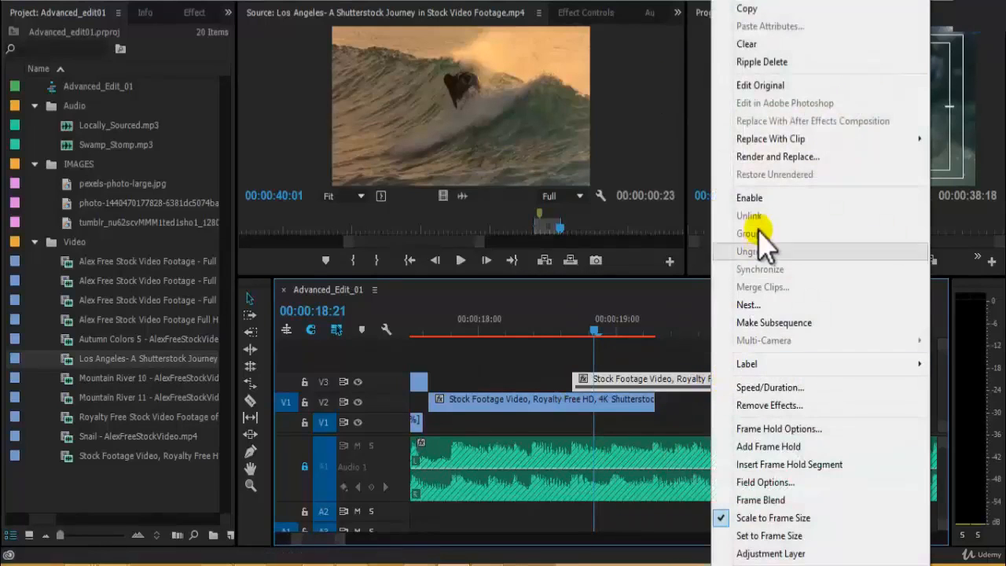
{"action": "left_click", "coordinate": [776, 198]}
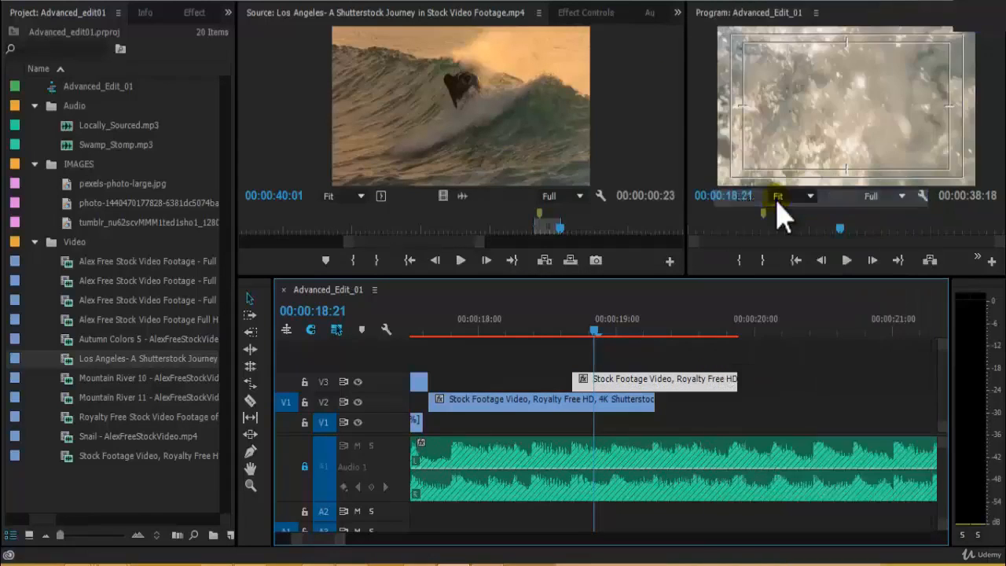
{"action": "right_click", "coordinate": [703, 390]}
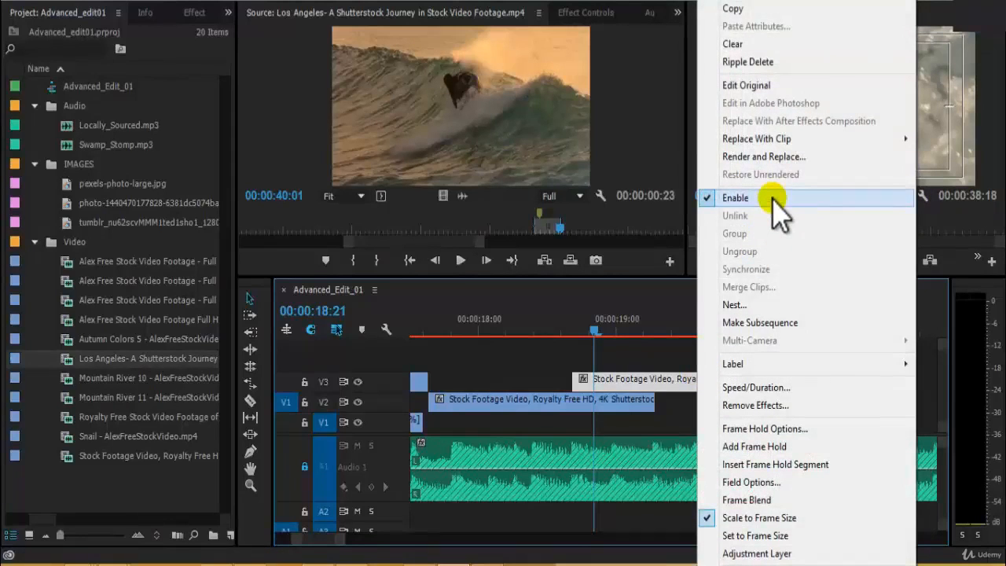
{"action": "left_click", "coordinate": [777, 200]}
- Play back the V2 clip from about 00:00:17:20 with the V3 clip disabled, and save the project
{"action": "left_click", "coordinate": [445, 323]}
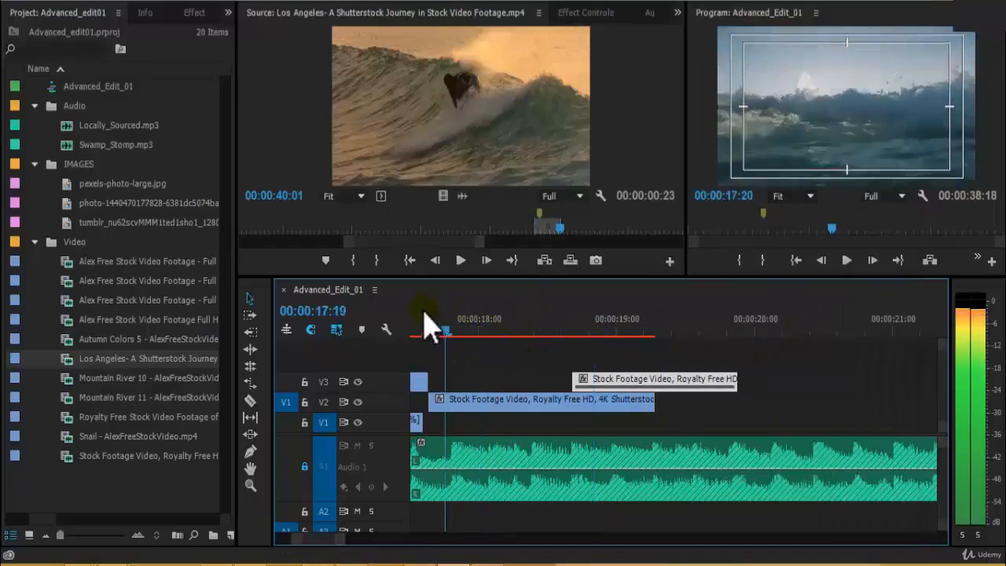
{"action": "key", "text": "space"}
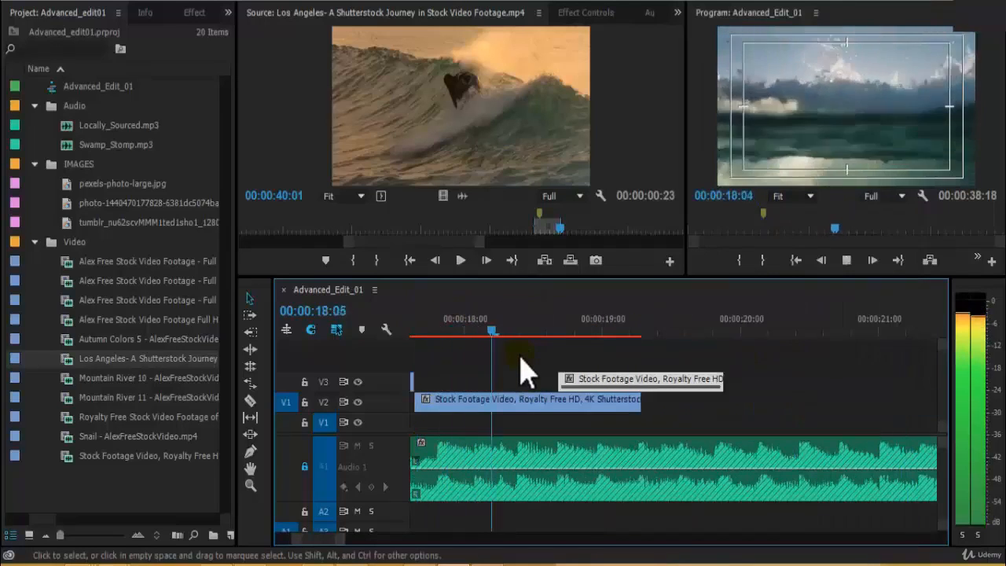
{"action": "left_click", "coordinate": [645, 334]}
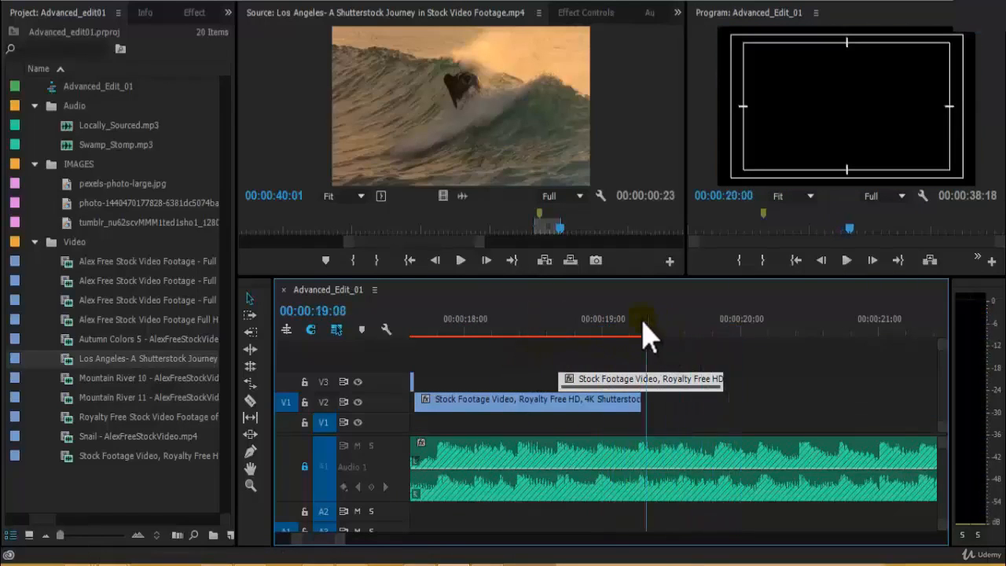
{"action": "left_click", "coordinate": [461, 328]}
{"action": "left_click", "coordinate": [533, 338]}
{"action": "key", "text": "space"}
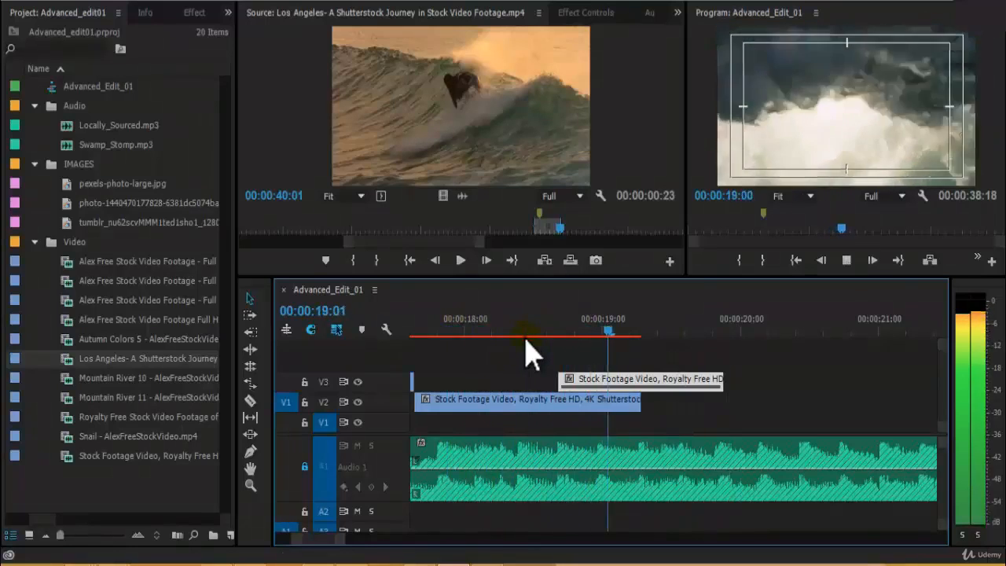
{"action": "key", "text": "space"}
{"action": "key", "text": "ctrl+s"}
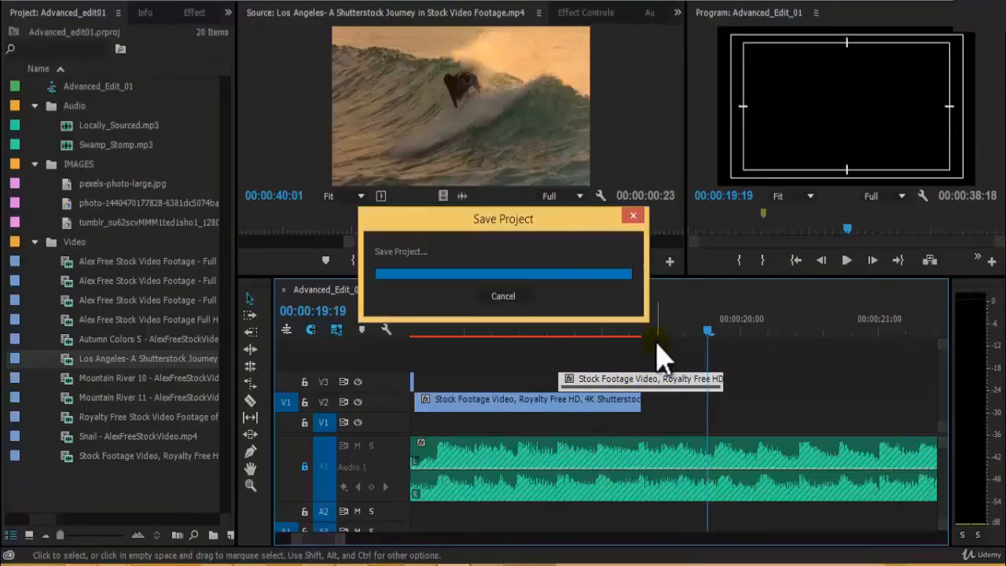
- Replay the sequence from earlier points, including about 00:00:14:17, through the surfer and wave cuts, and save the project
{"action": "key", "text": "minus"}
{"action": "key", "text": "minus"}
{"action": "left_click", "coordinate": [550, 330]}
{"action": "key", "text": "space"}
{"action": "key", "text": "equal"}
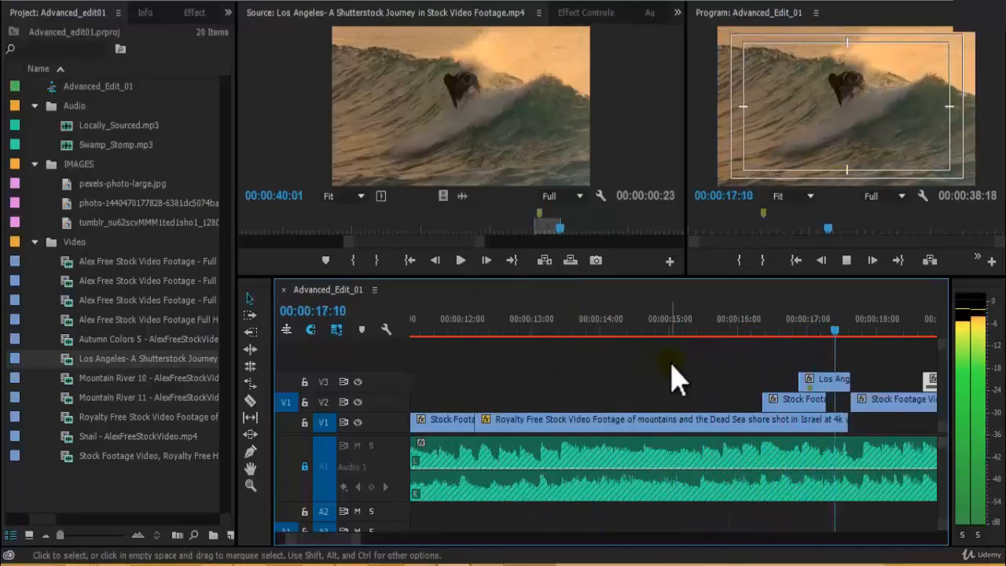
{"action": "key", "text": "minus"}
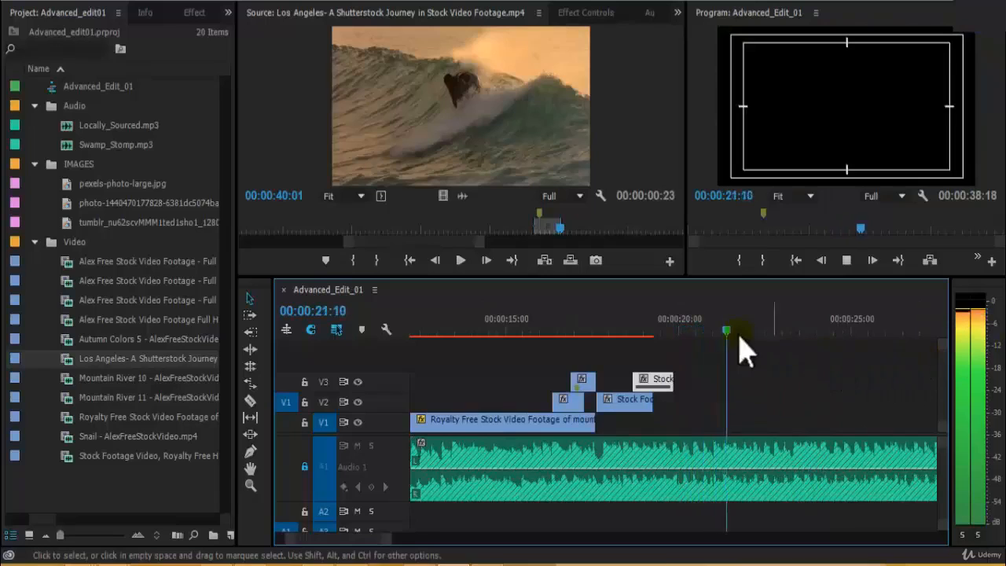
{"action": "key", "text": "minus"}
{"action": "left_click_drag", "start_coordinate": [511, 319], "coordinate": [590, 322]}
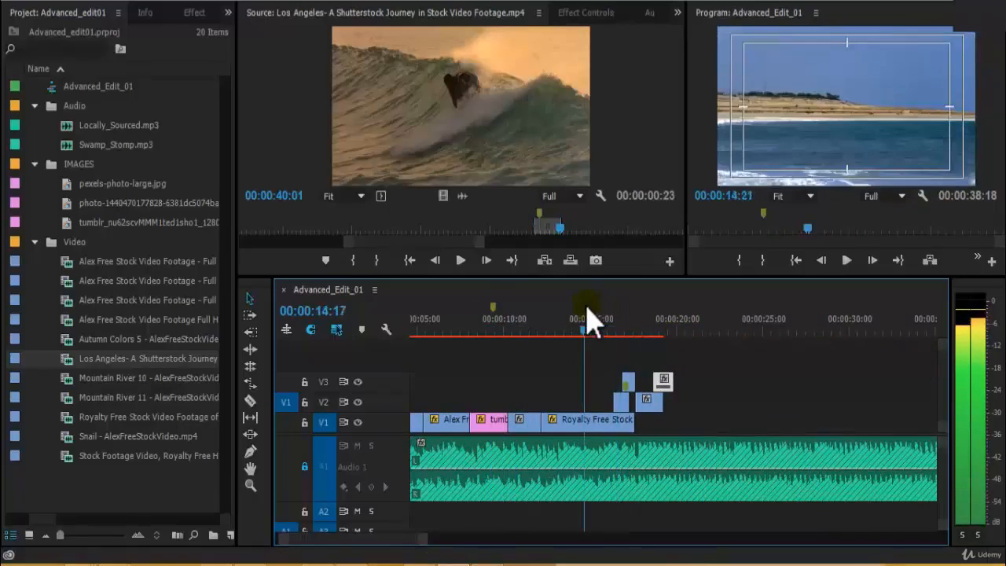
{"action": "key", "text": "space"}
{"action": "key", "text": "equal"}
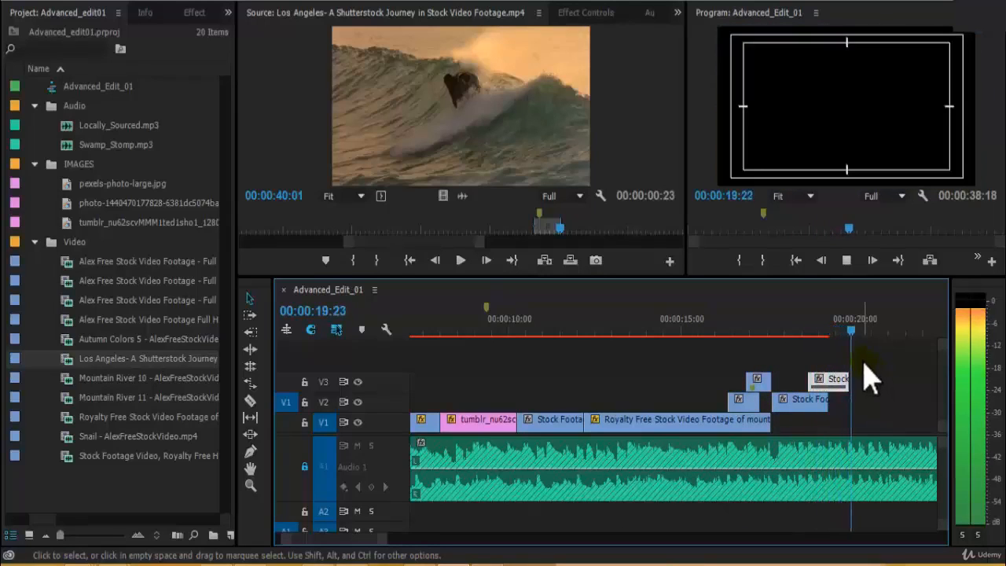
{"action": "key", "text": "ctrl+s"}
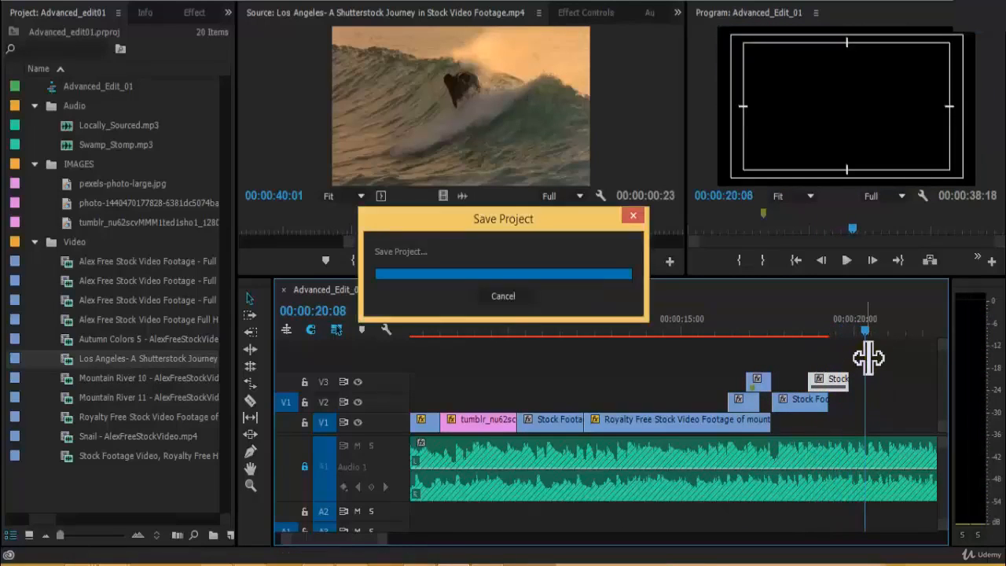
- Play past the last clips and replay the section around the surfer clip and the V2 clip to judge where the clip should end
{"action": "key", "text": "space"}
{"action": "key", "text": "minus"}
{"action": "key", "text": "minus"}
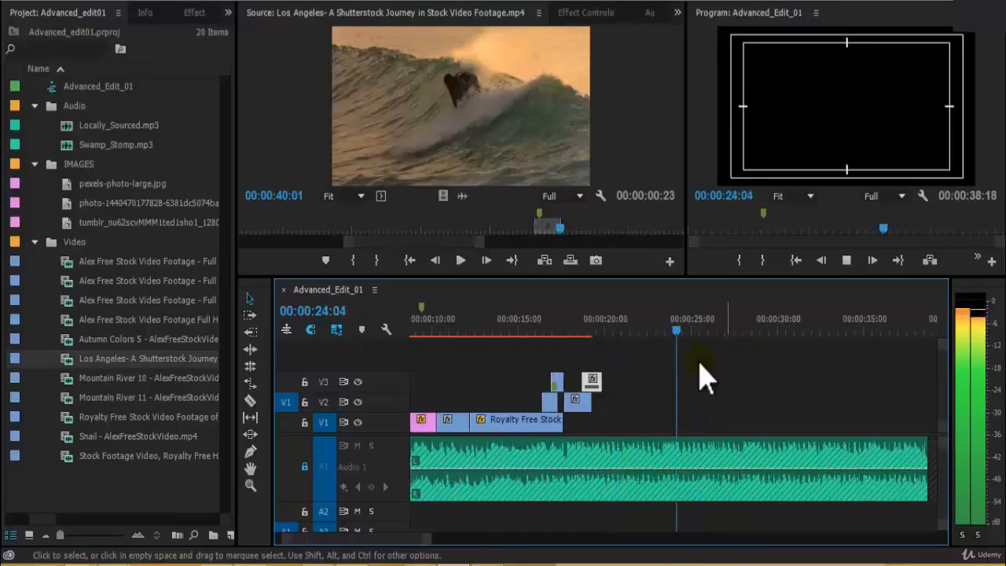
{"action": "left_click", "coordinate": [554, 323]}
{"action": "key", "text": "equal"}
{"action": "left_click_drag", "start_coordinate": [786, 380], "coordinate": [817, 374]}
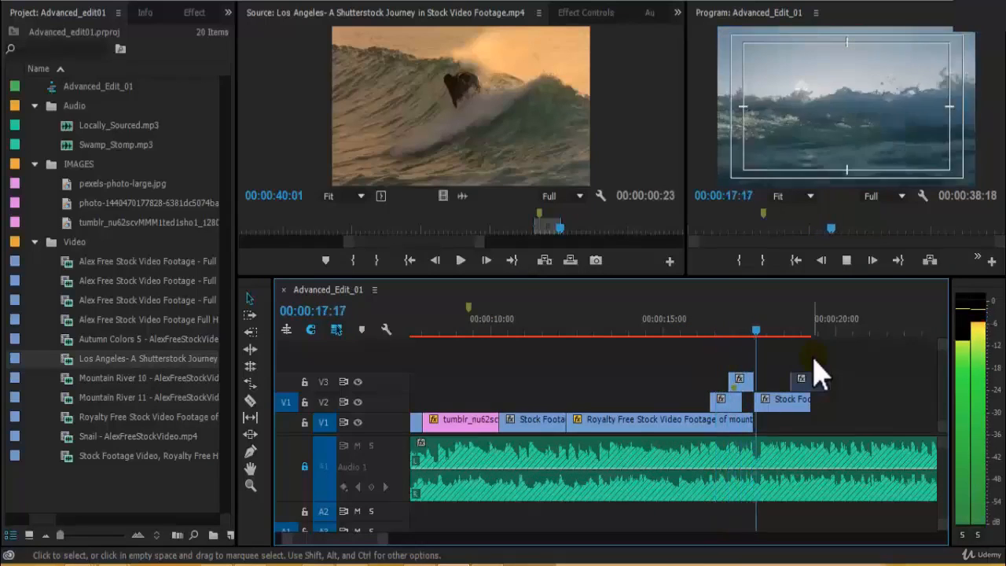
{"action": "key", "text": "minus"}
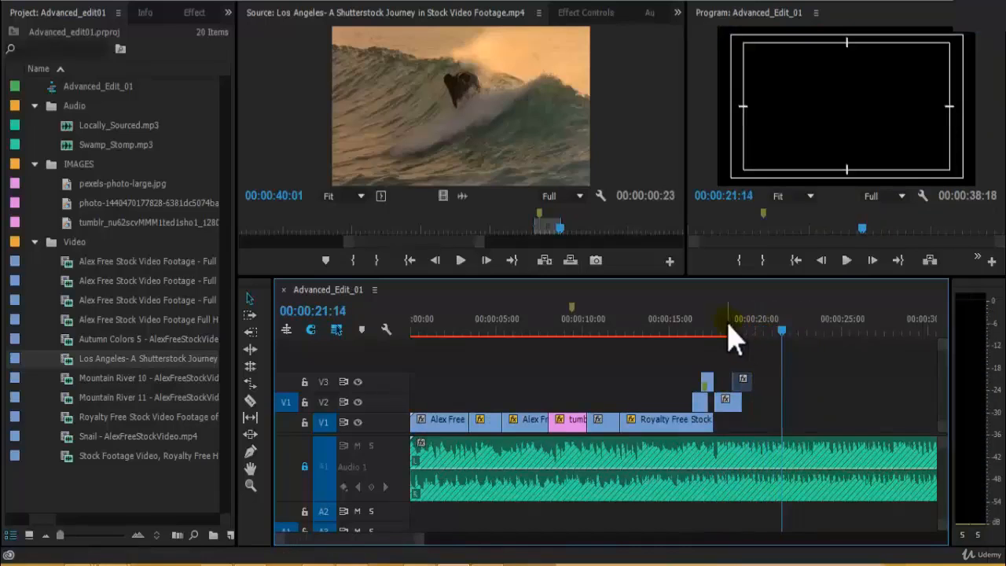
{"action": "left_click", "coordinate": [686, 324]}
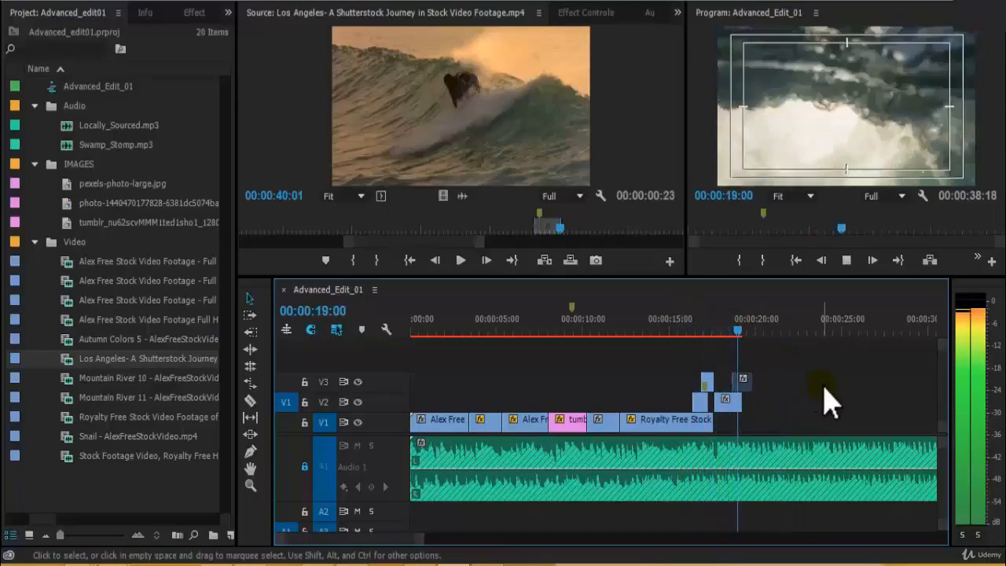
- Extend the end of the last V2 stock footage clip to about 00:00:20:19 and play it back from around 00:00:18:18
{"action": "left_click", "coordinate": [759, 346]}
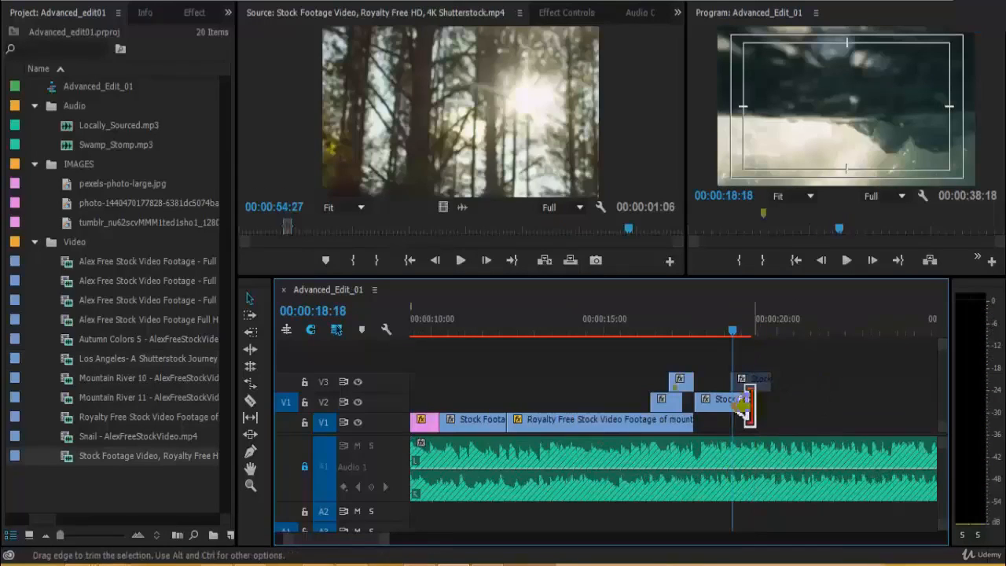
{"action": "left_click_drag", "start_coordinate": [744, 401], "coordinate": [797, 400]}
{"action": "key", "text": "space"}
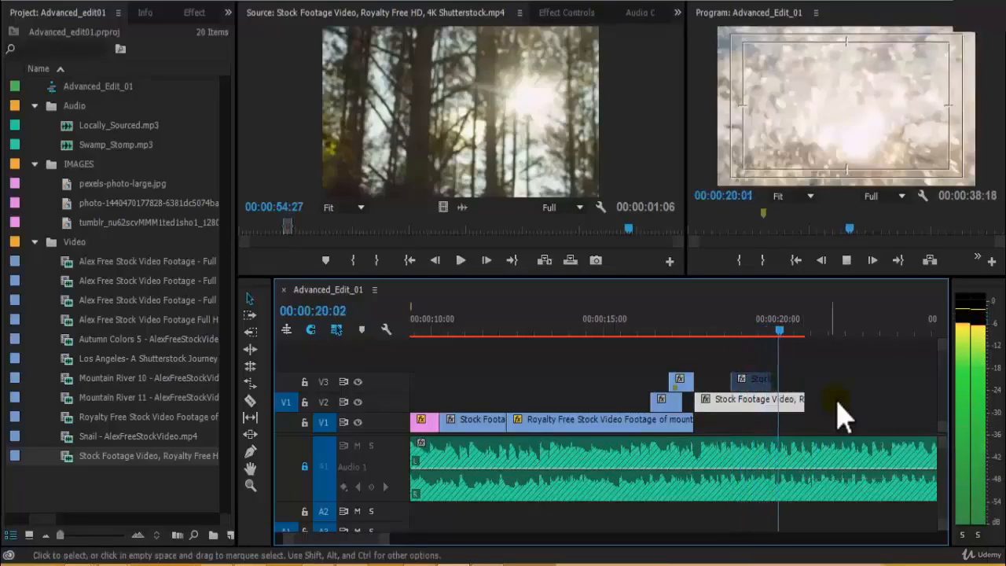
{"action": "left_click", "coordinate": [719, 319]}
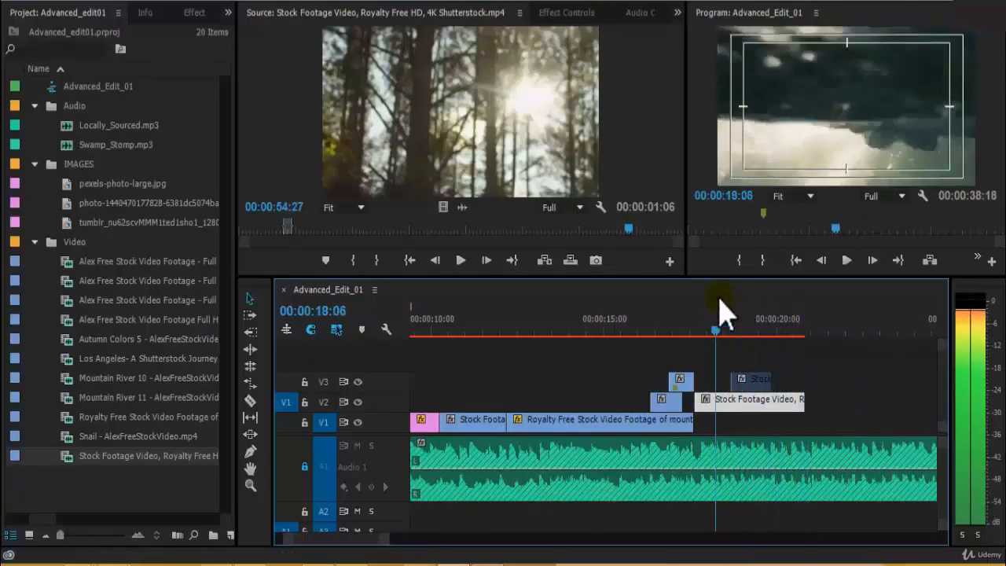